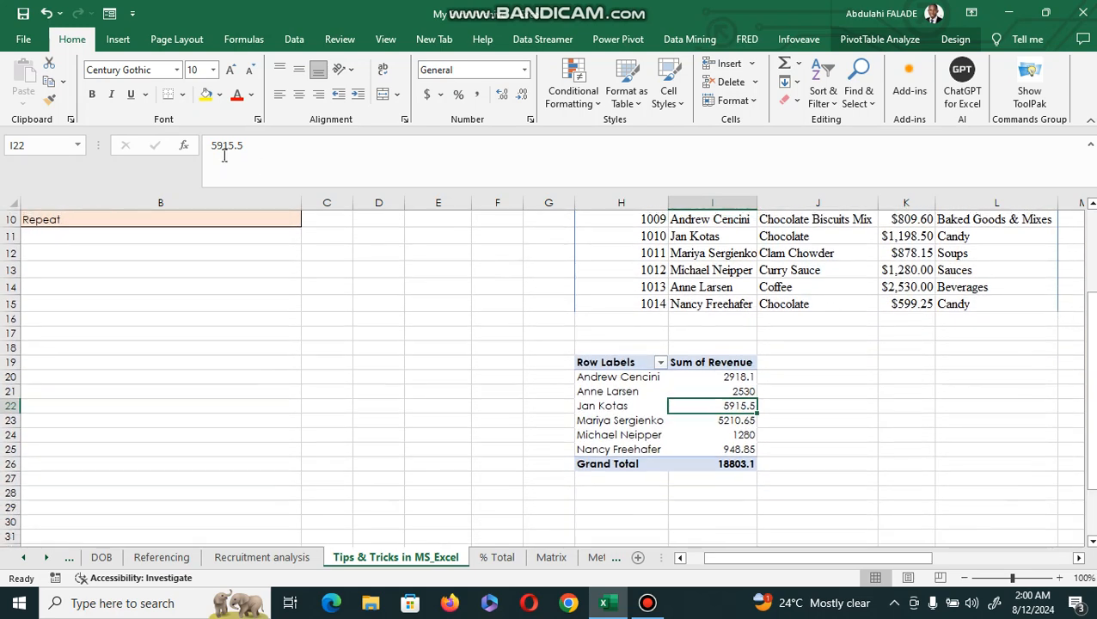
# Insert a clustered column PivotChart from the salesperson revenue pivot table and hide all its field buttons
pyautogui.click(133, 45)
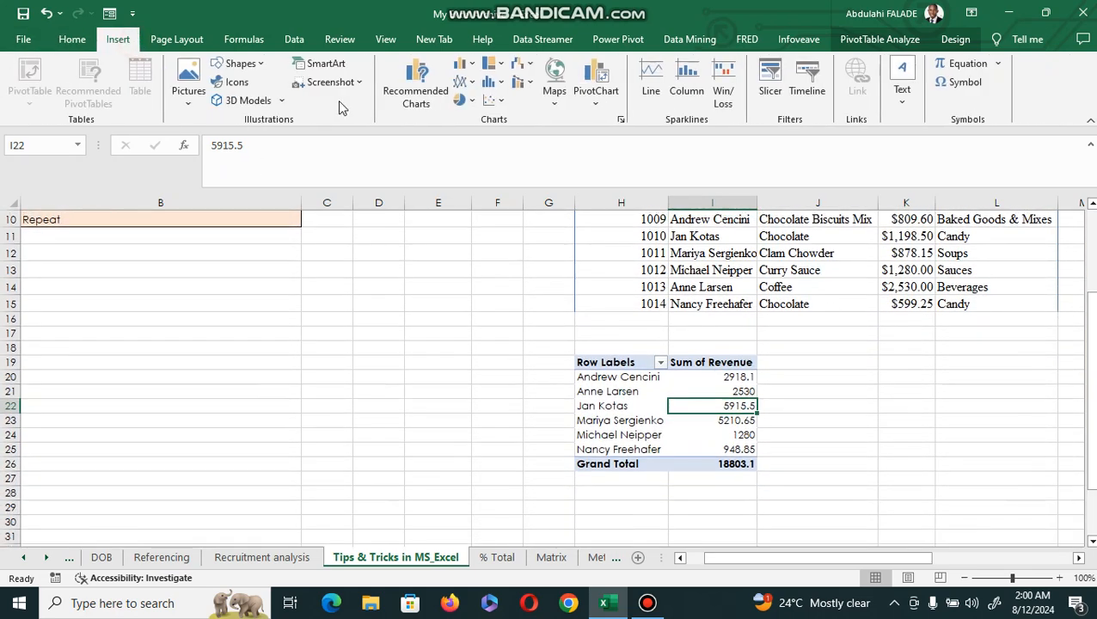
pyautogui.click(434, 88)
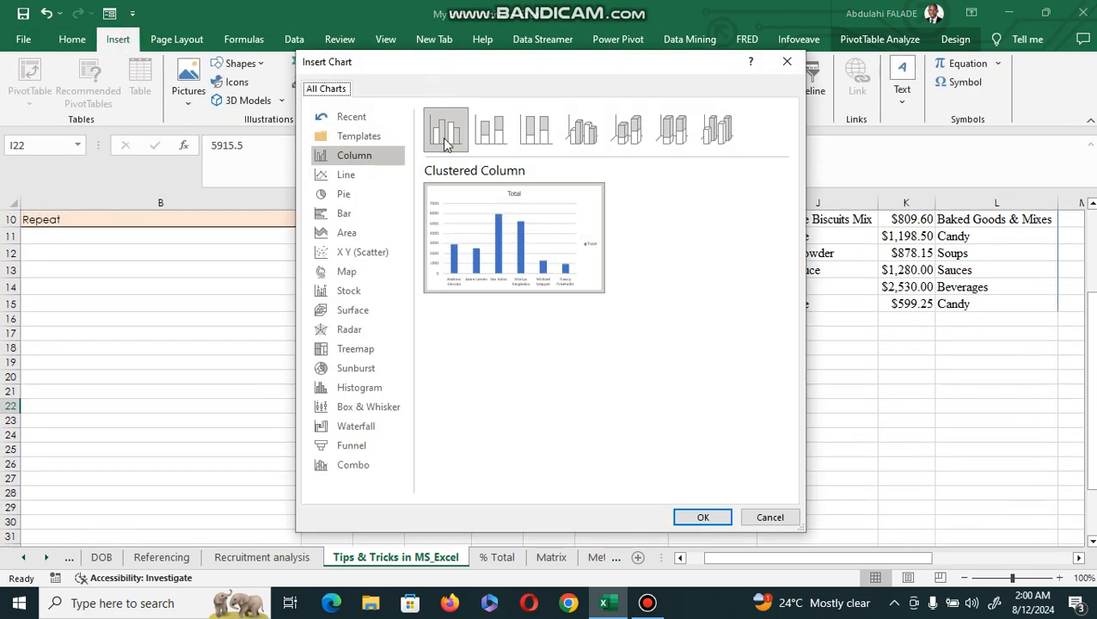
pyautogui.click(700, 517)
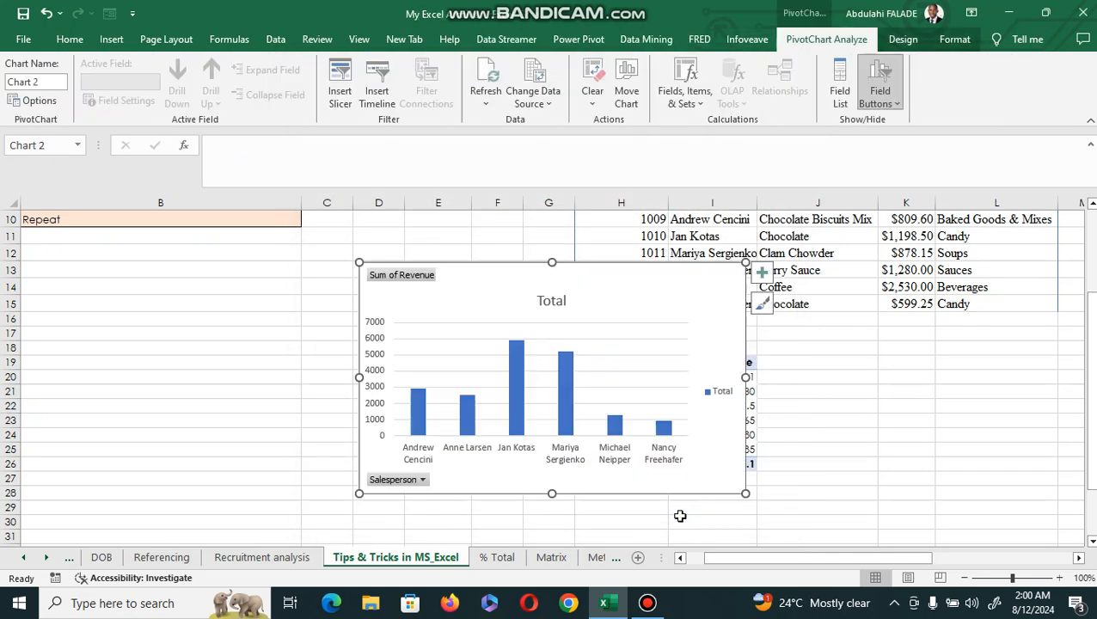
pyautogui.rightClick(408, 281)
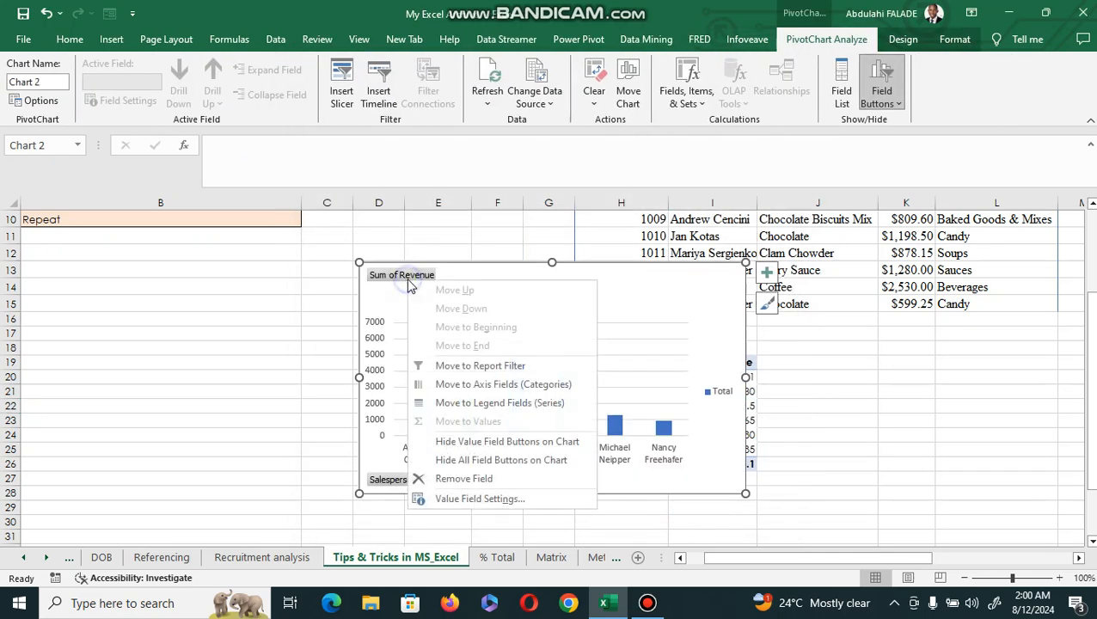
pyautogui.click(455, 462)
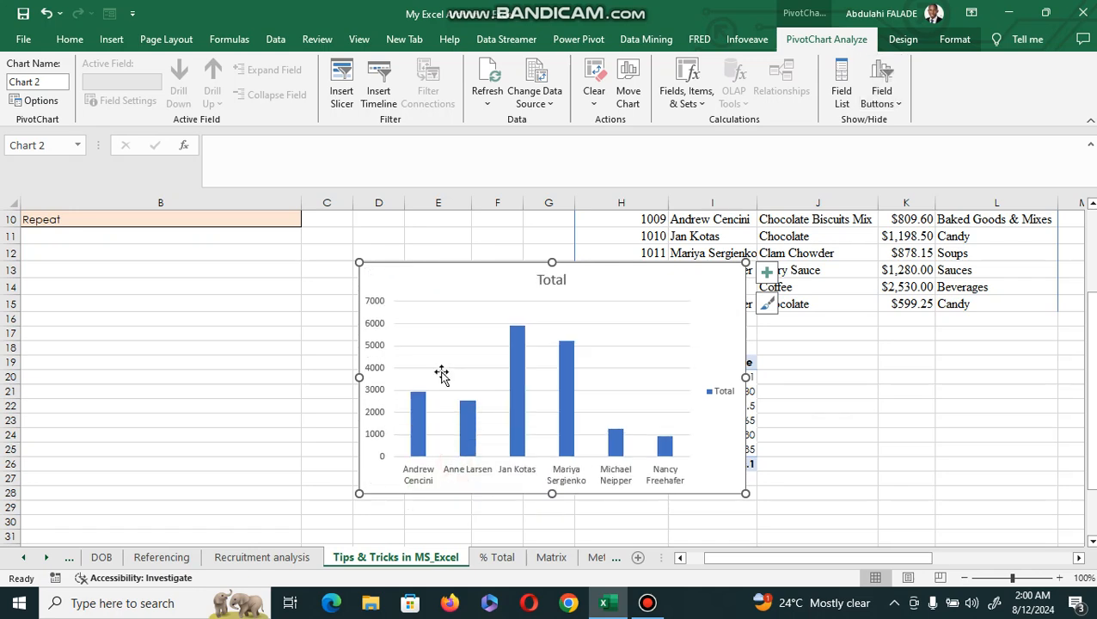
# Remove the vertical axis, gridlines and legend from the revenue PivotChart
pyautogui.click(376, 308)
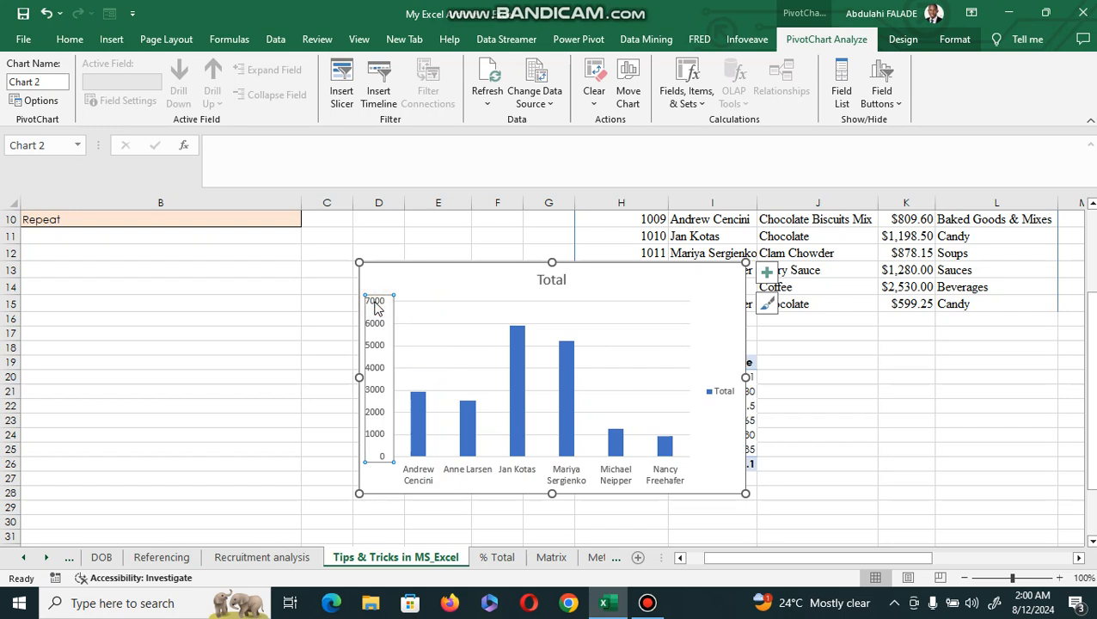
pyautogui.press('Delete')
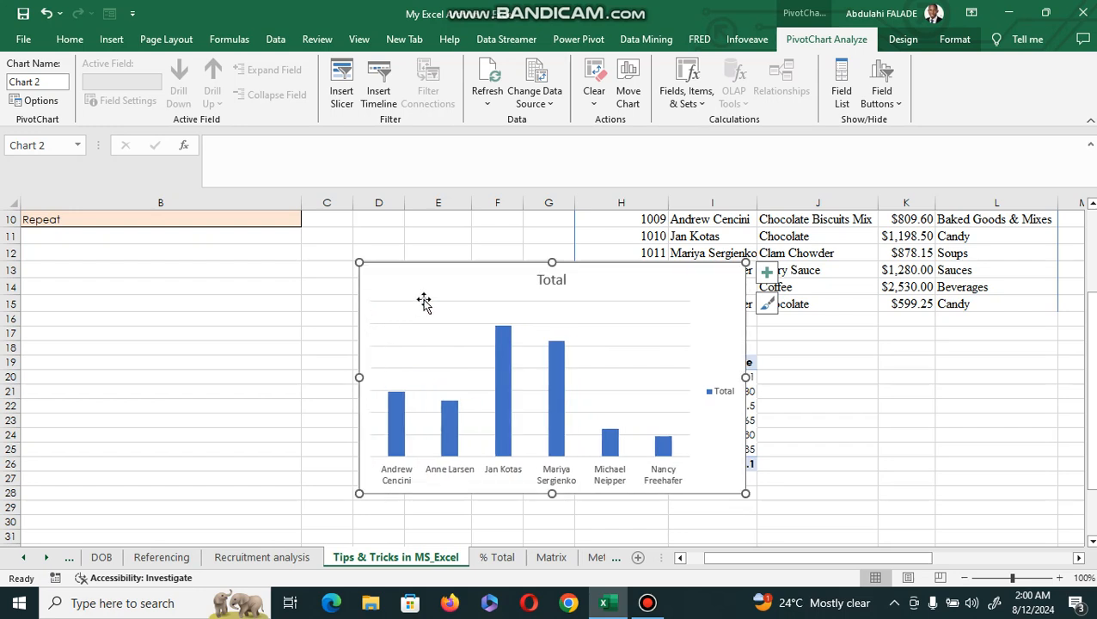
pyautogui.click(766, 272)
pyautogui.click(806, 390)
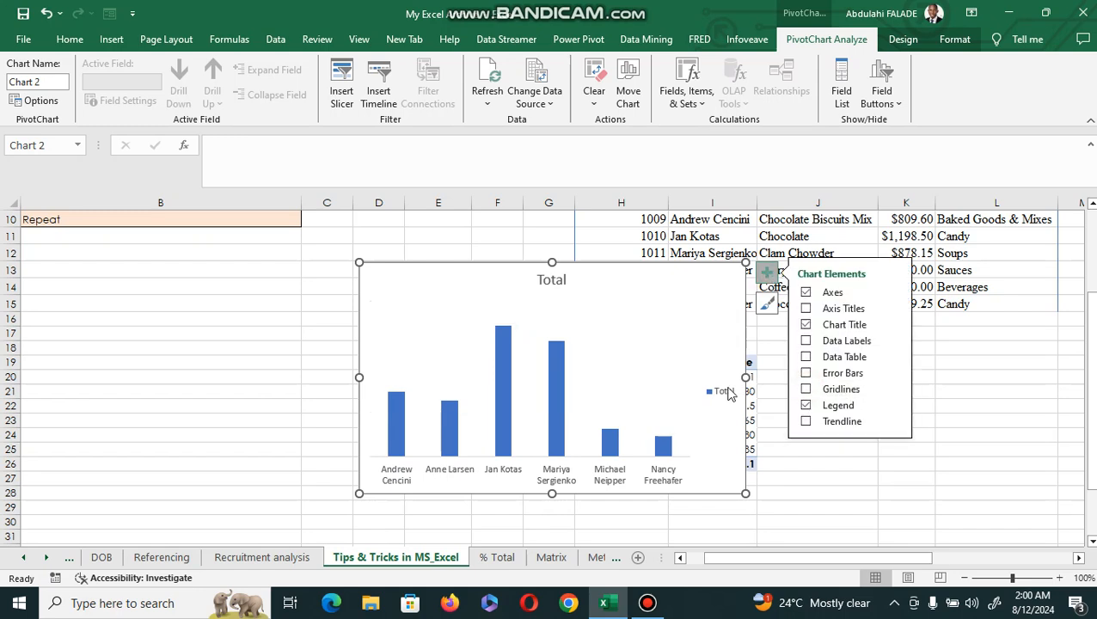
pyautogui.click(726, 393)
pyautogui.press('Delete')
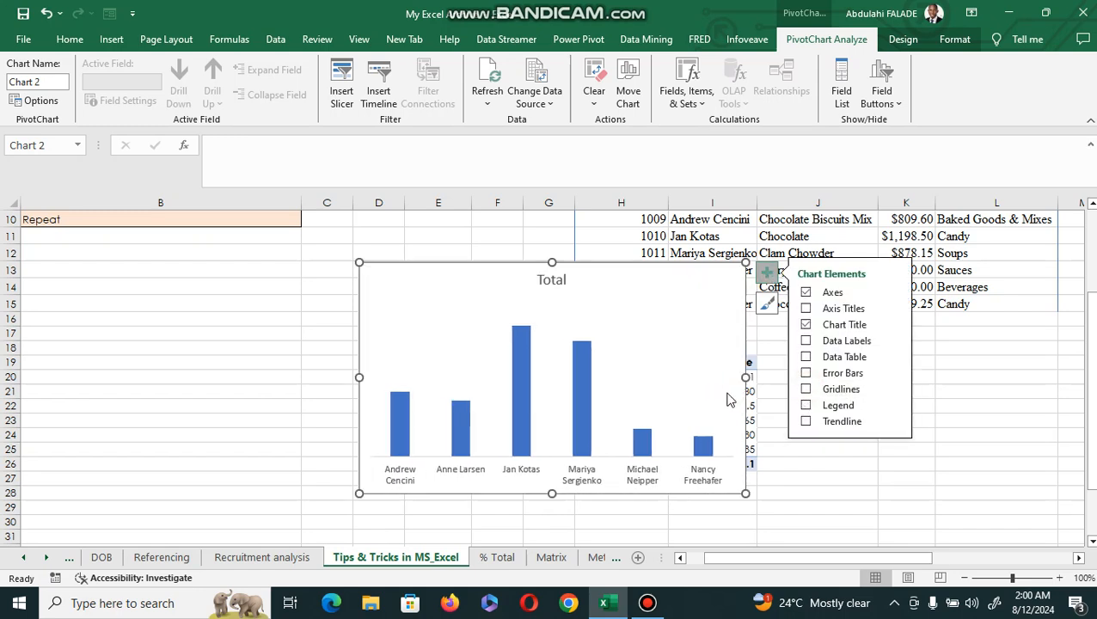
# Format the chart's column series with an automatic fill that varies colors by point
pyautogui.click(626, 311)
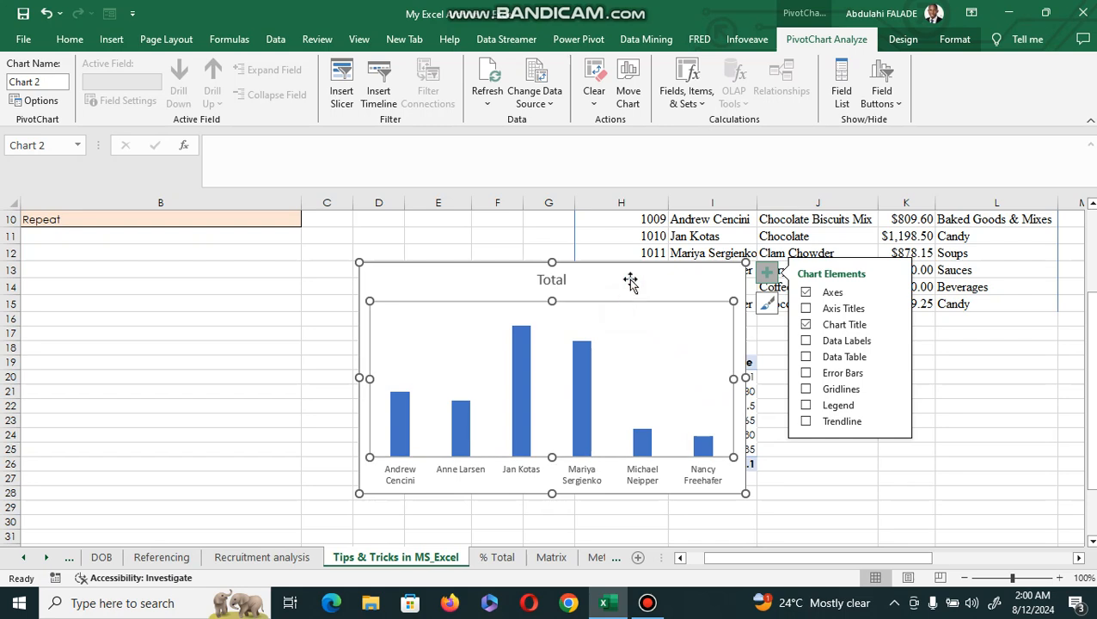
pyautogui.click(630, 282)
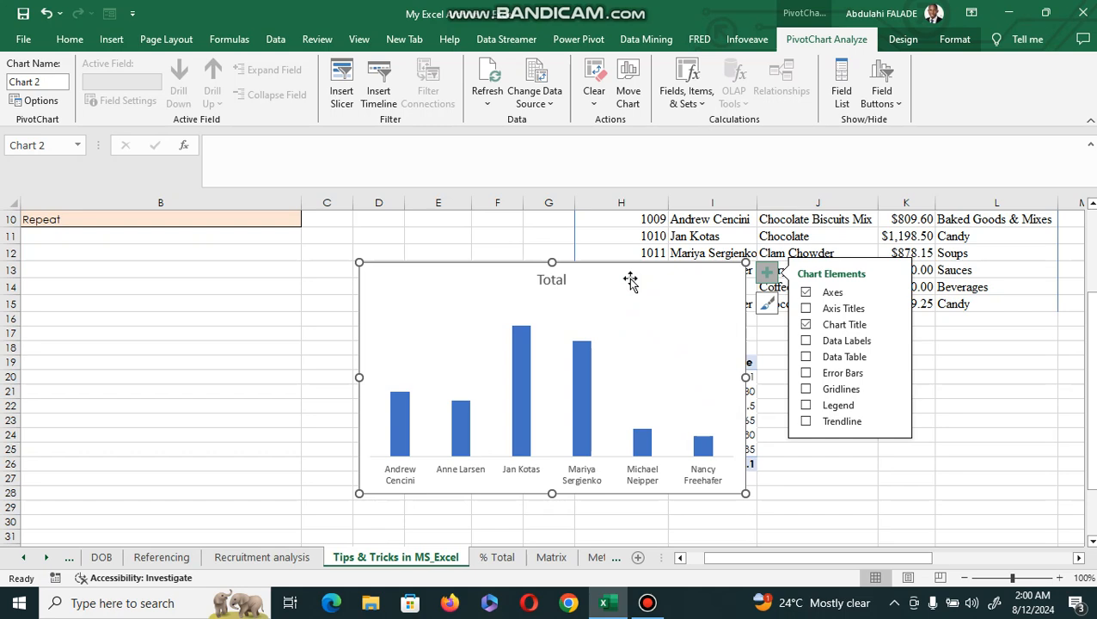
pyautogui.doubleClick(630, 282)
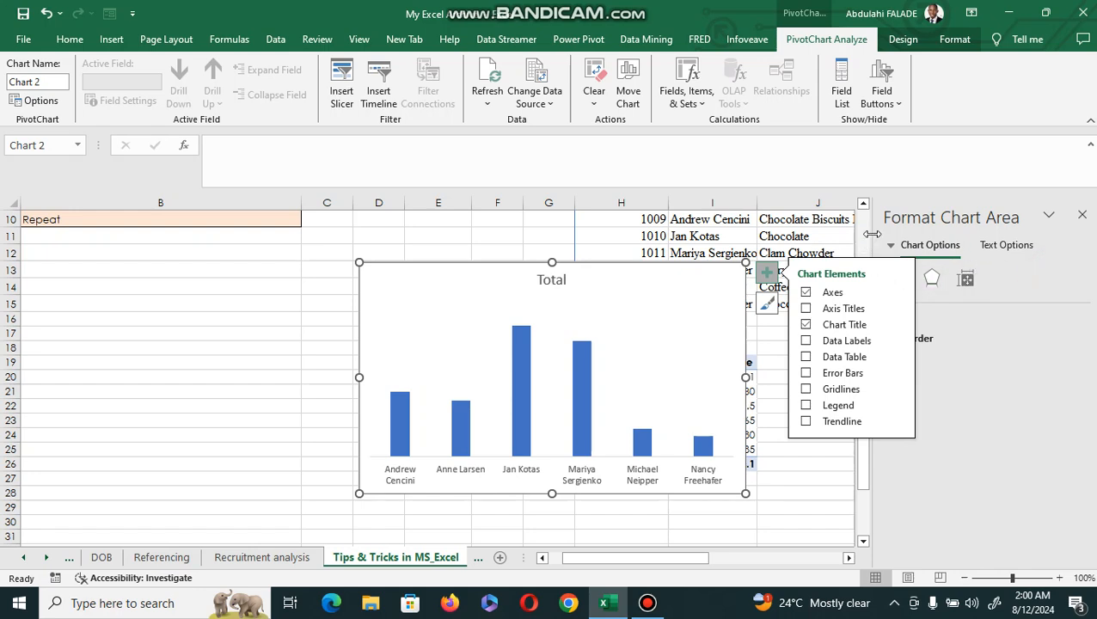
pyautogui.click(764, 275)
pyautogui.click(895, 317)
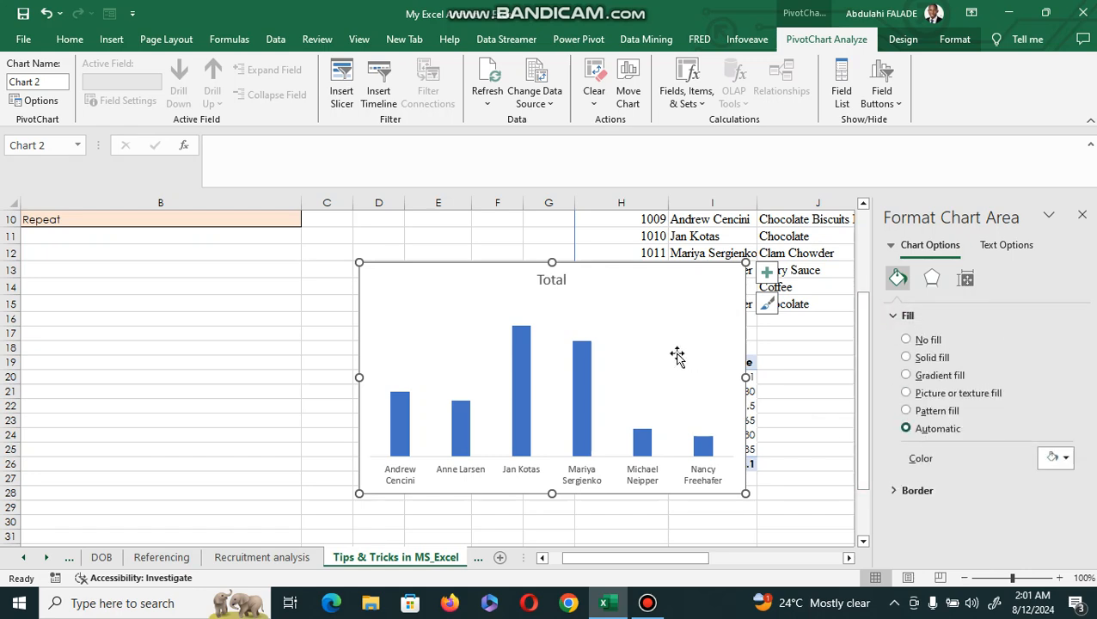
pyautogui.click(587, 353)
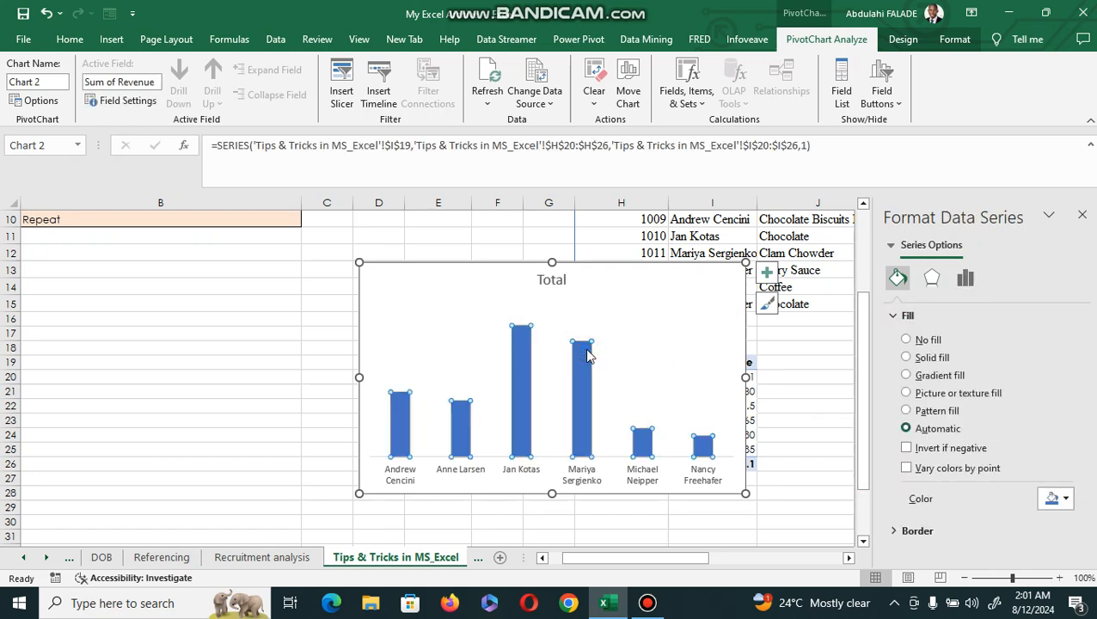
pyautogui.click(906, 468)
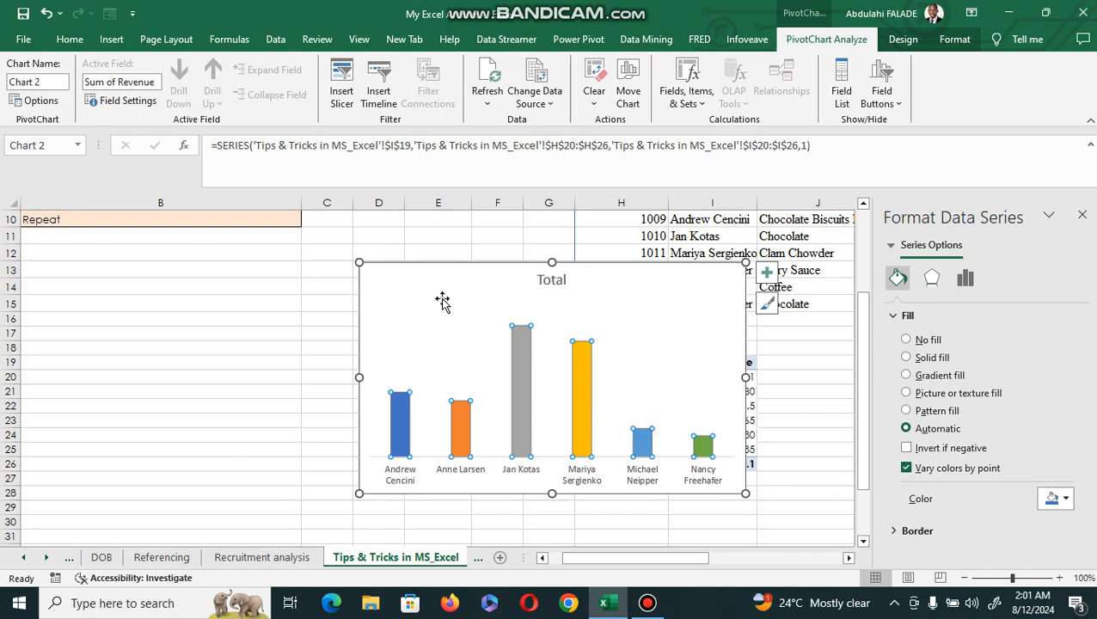
# Delete the revenue PivotChart from the Tips & Tricks in MS_Excel sheet
pyautogui.click(864, 203)
pyautogui.click(864, 204)
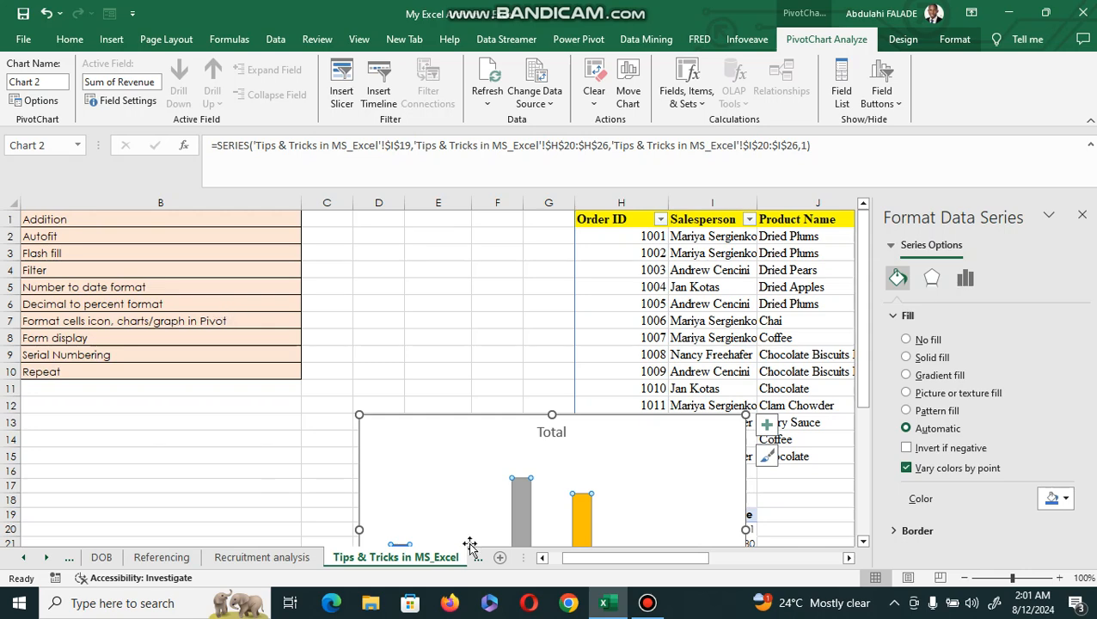
pyautogui.moveTo(576, 557); pyautogui.dragTo(547, 557)
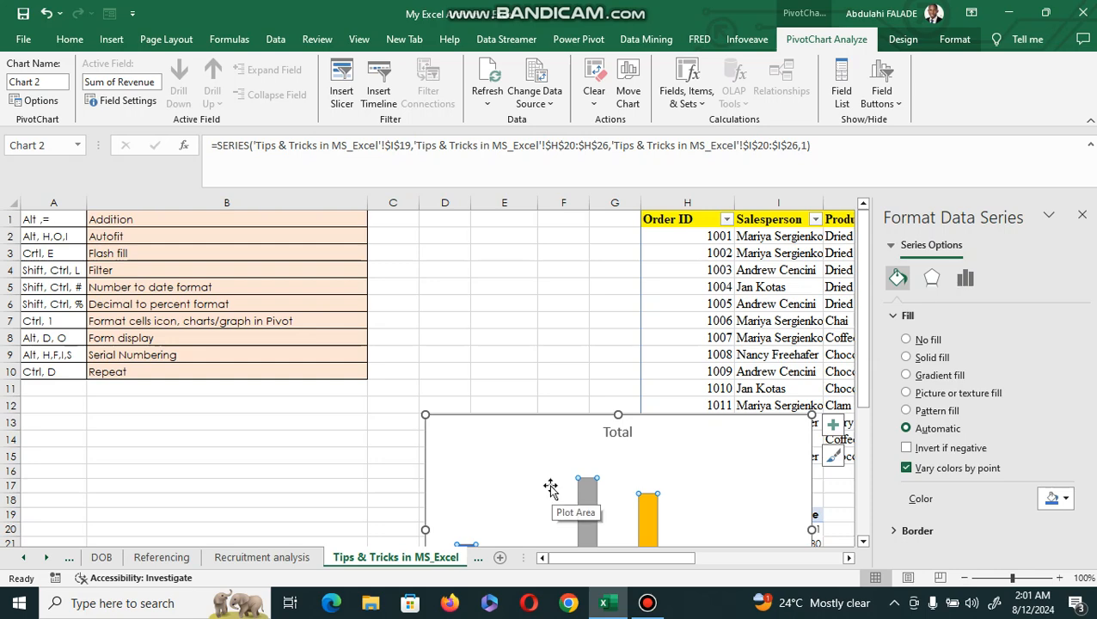
pyautogui.click(562, 429)
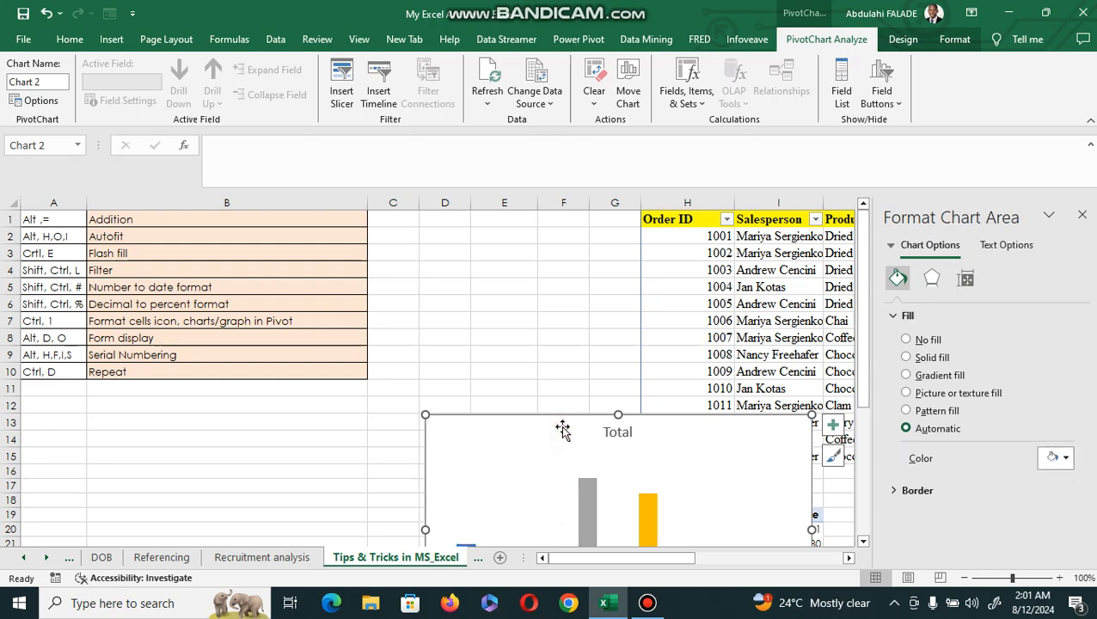
pyautogui.press('Delete')
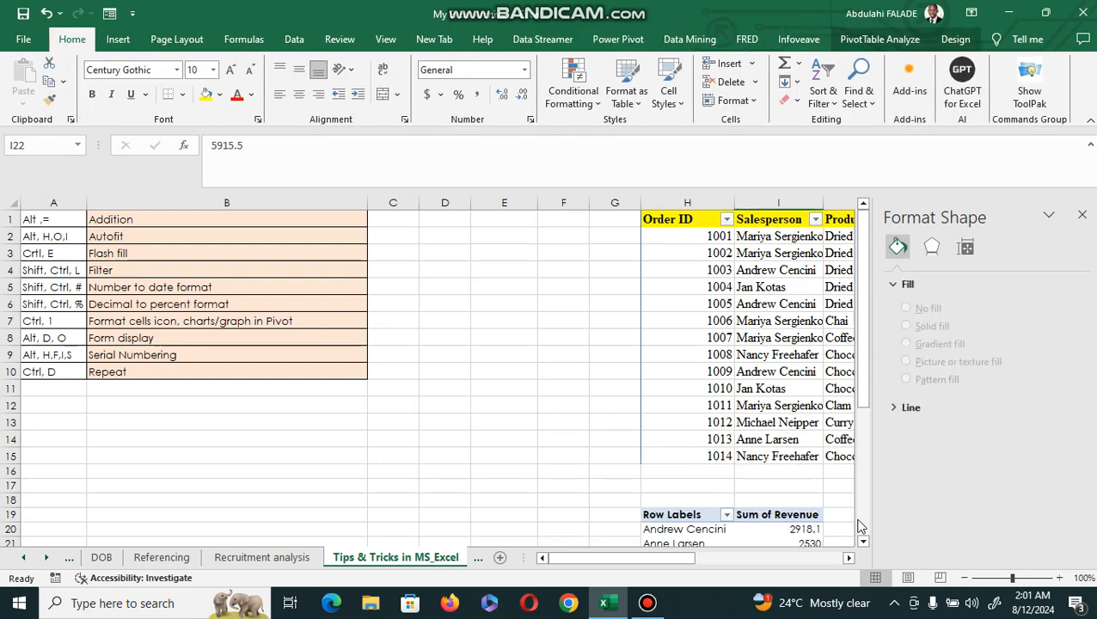
# Display the data form for the order table, bring up a blank new record, and close the form
pyautogui.moveTo(848, 557); pyautogui.dragTo(848, 557)
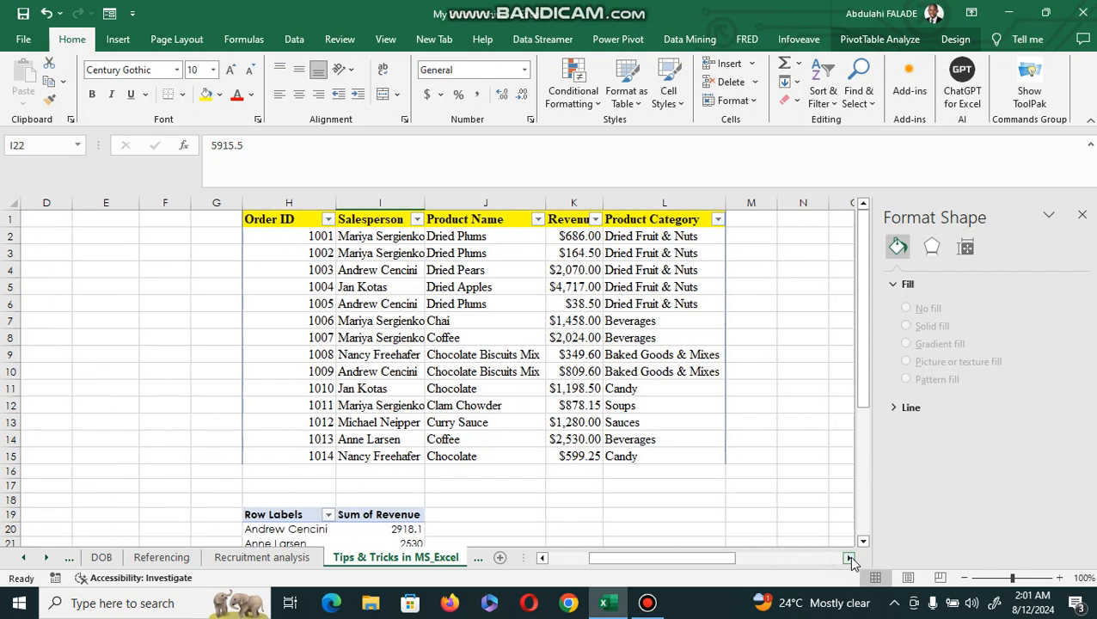
pyautogui.click(508, 273)
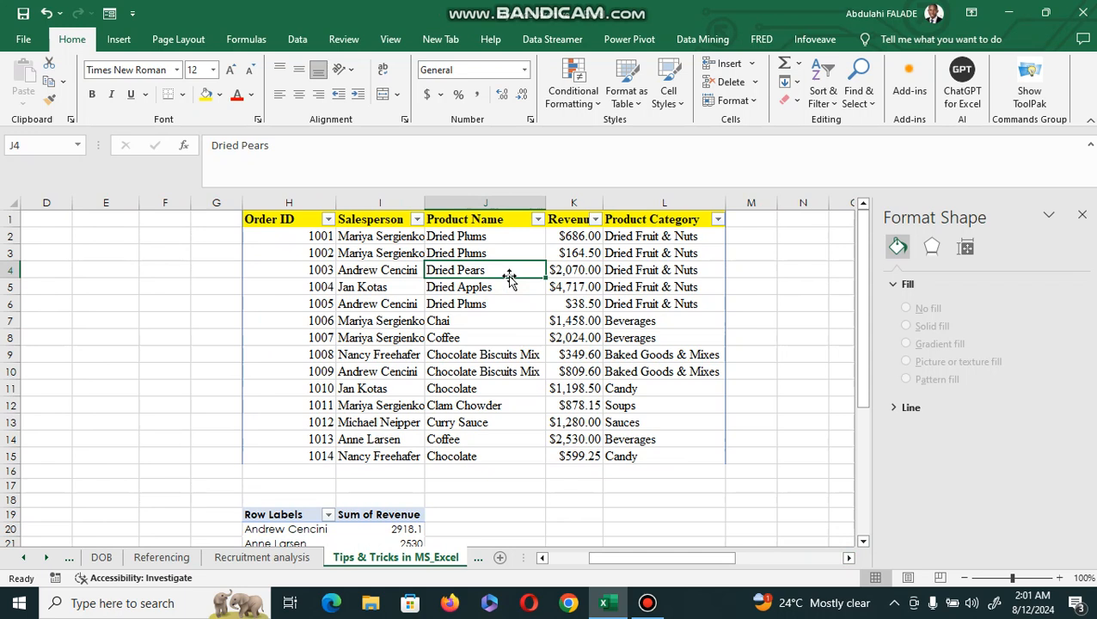
pyautogui.hotkey('alt', '4')
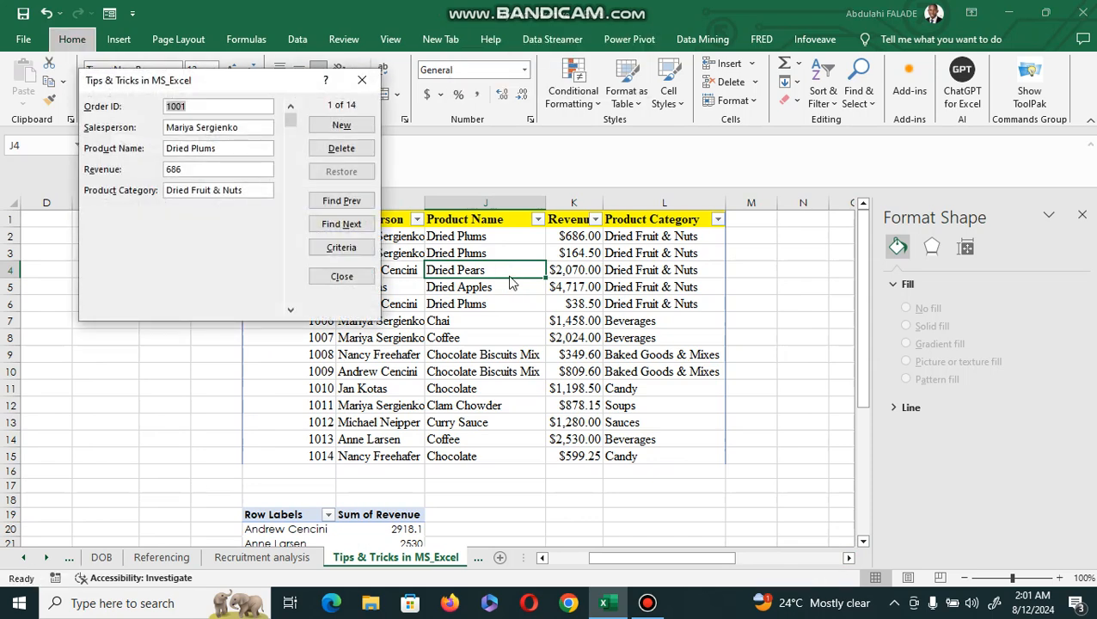
pyautogui.click(327, 124)
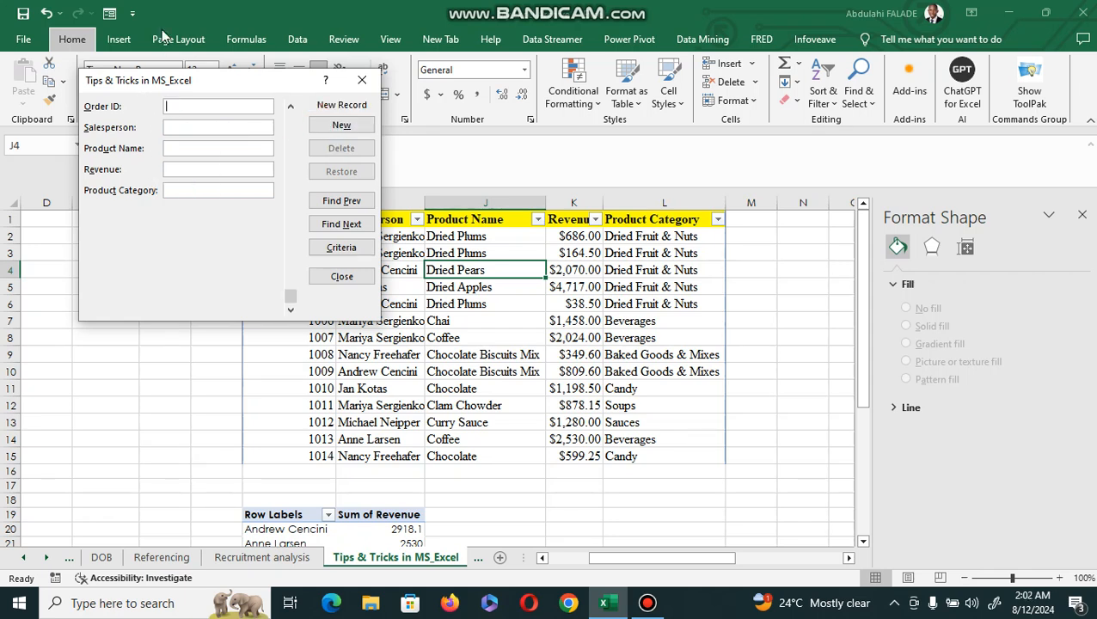
pyautogui.click(342, 277)
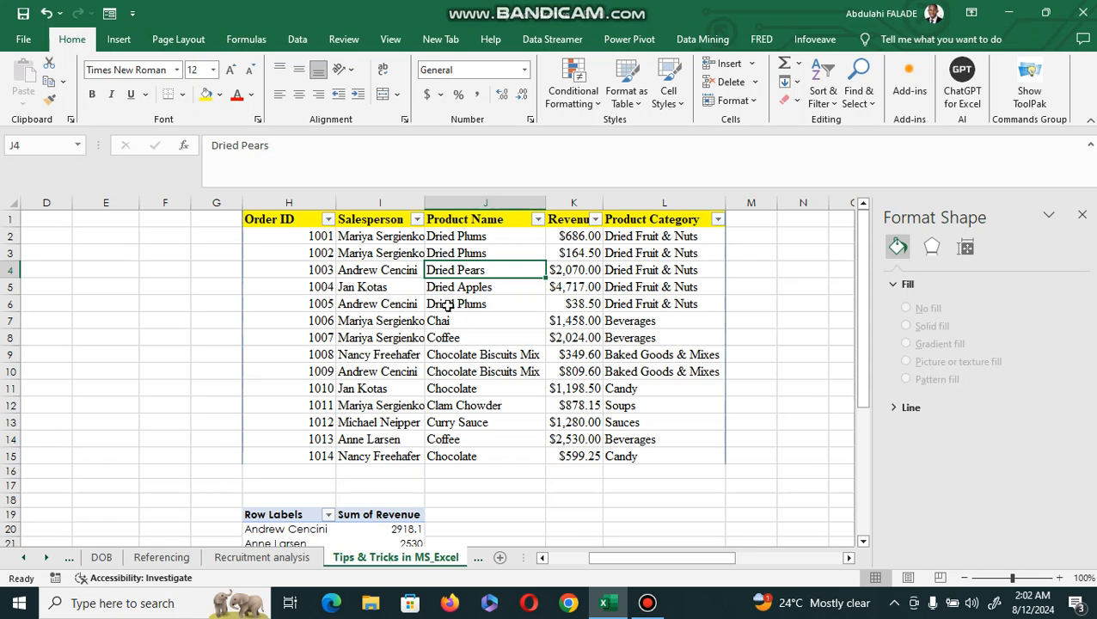
# Enter 1 in cell D1 as the starting serial number
pyautogui.press('Left')
pyautogui.press('Left')
pyautogui.press('Left')
pyautogui.press('Left')
pyautogui.press('Left')
pyautogui.press('Left')
pyautogui.press('Left')
pyautogui.press('Left')
pyautogui.press('Left')
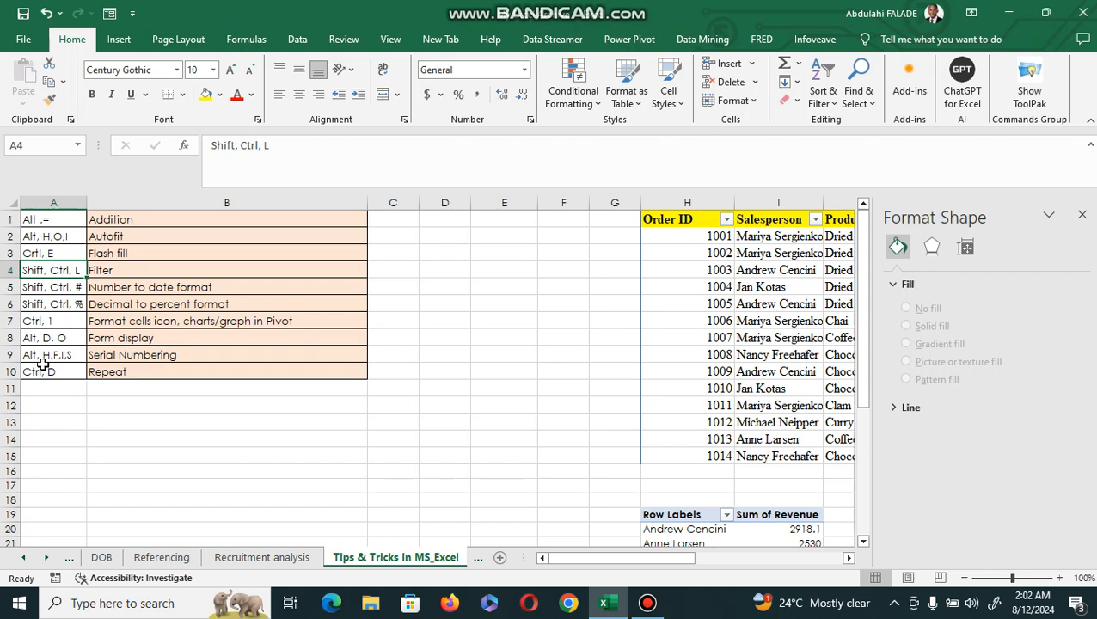
pyautogui.click(454, 223)
pyautogui.write('1')
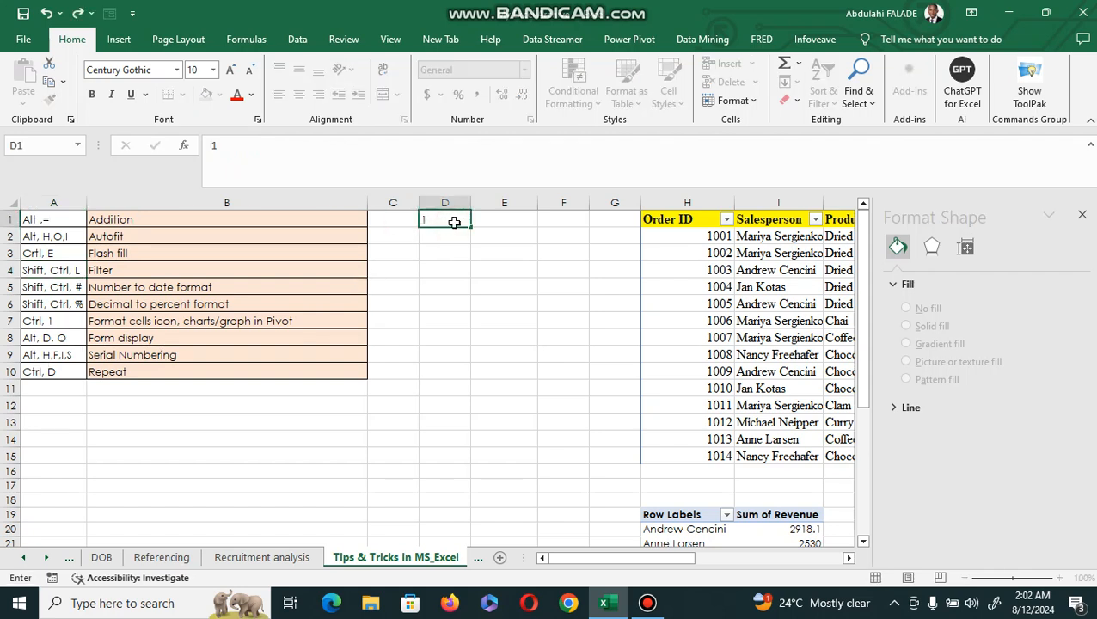
pyautogui.press('Return')
# Fill a linear series down the column from D1 with a step value of 1 and a stop value of 1000
pyautogui.click(442, 218)
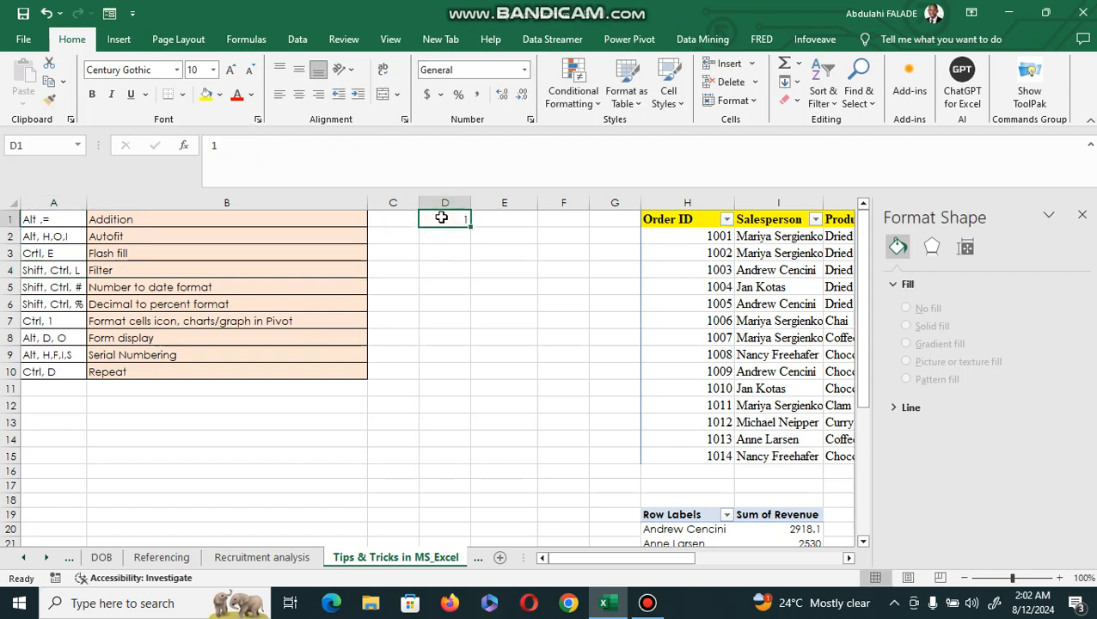
pyautogui.click(799, 101)
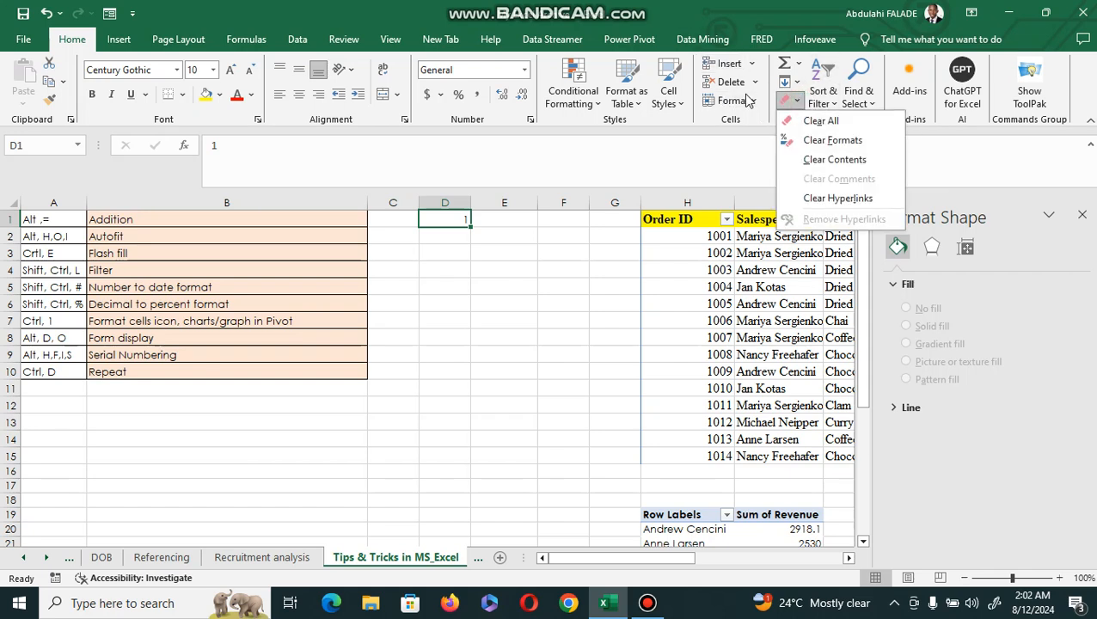
pyautogui.click(797, 83)
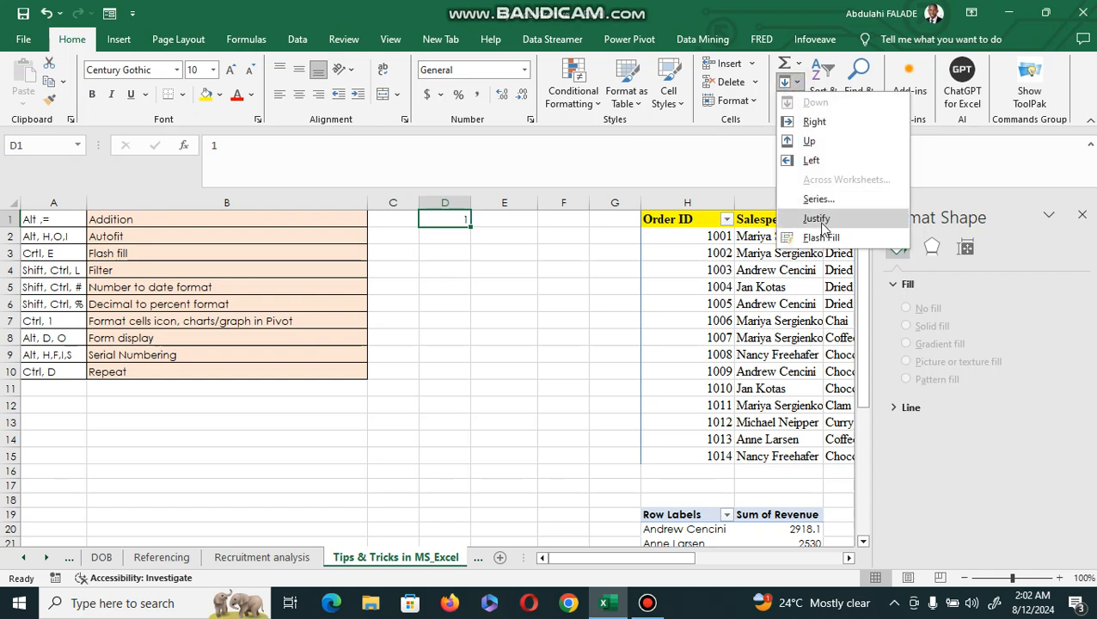
pyautogui.click(821, 199)
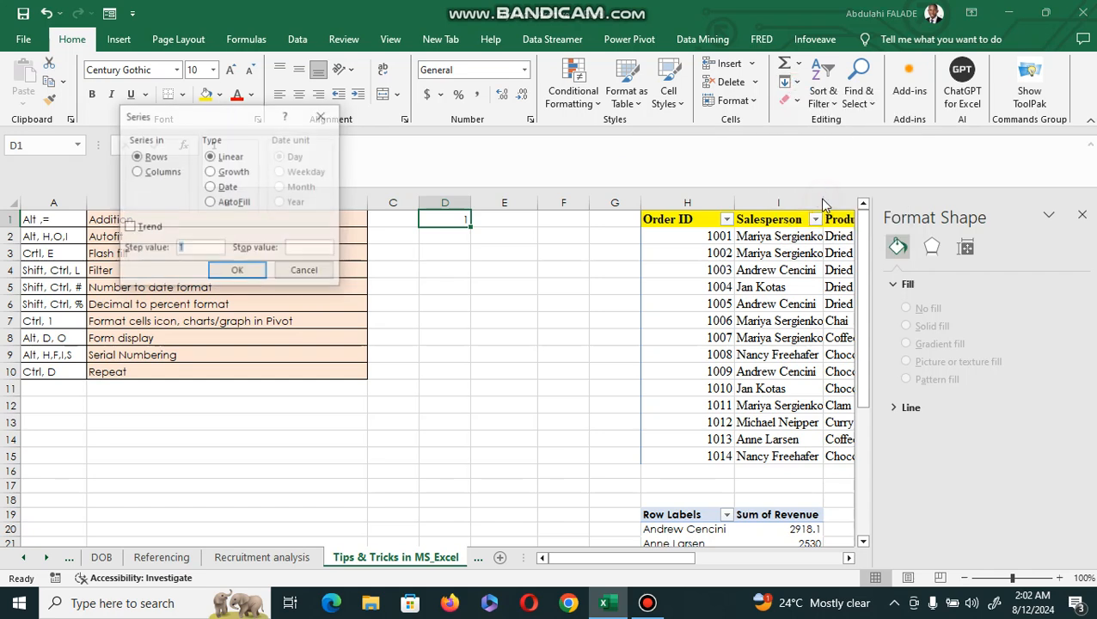
pyautogui.click(137, 171)
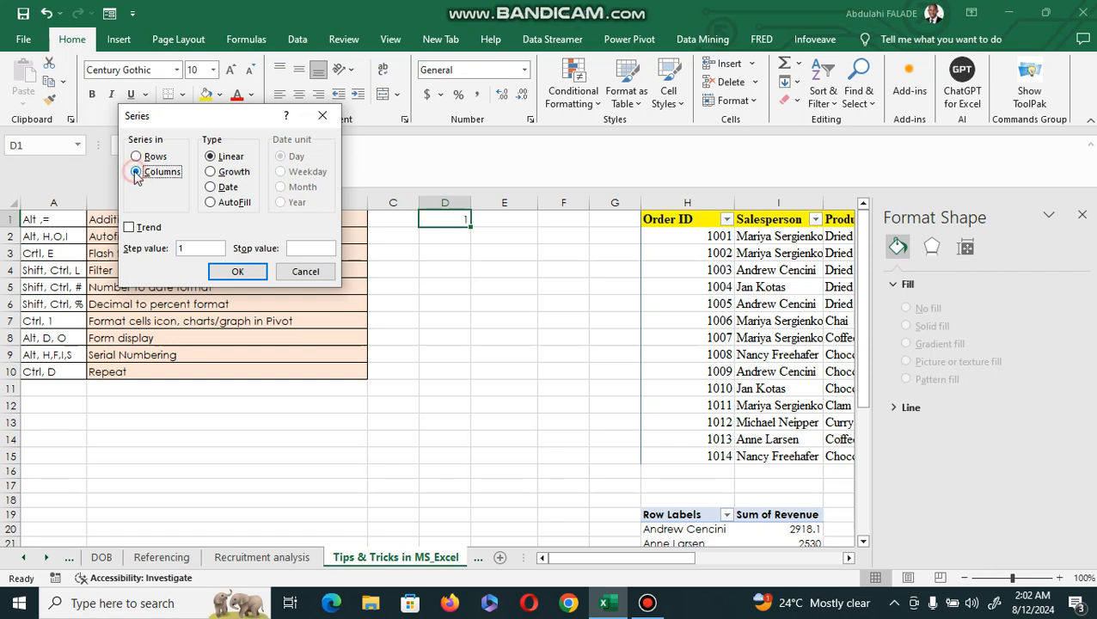
pyautogui.click(303, 249)
pyautogui.write('1000')
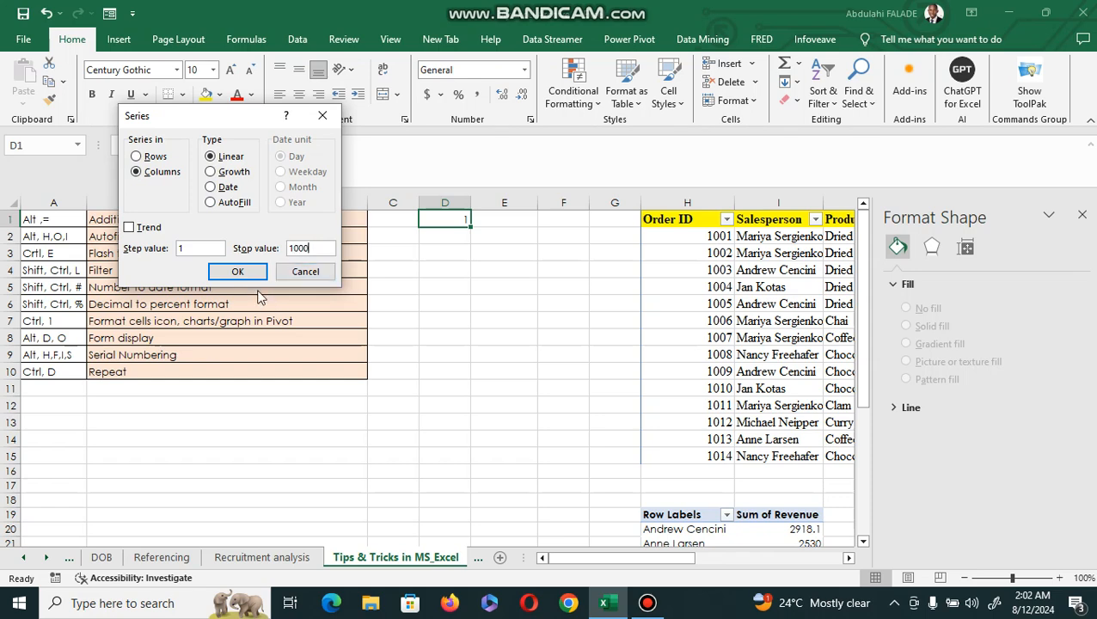
pyautogui.click(244, 273)
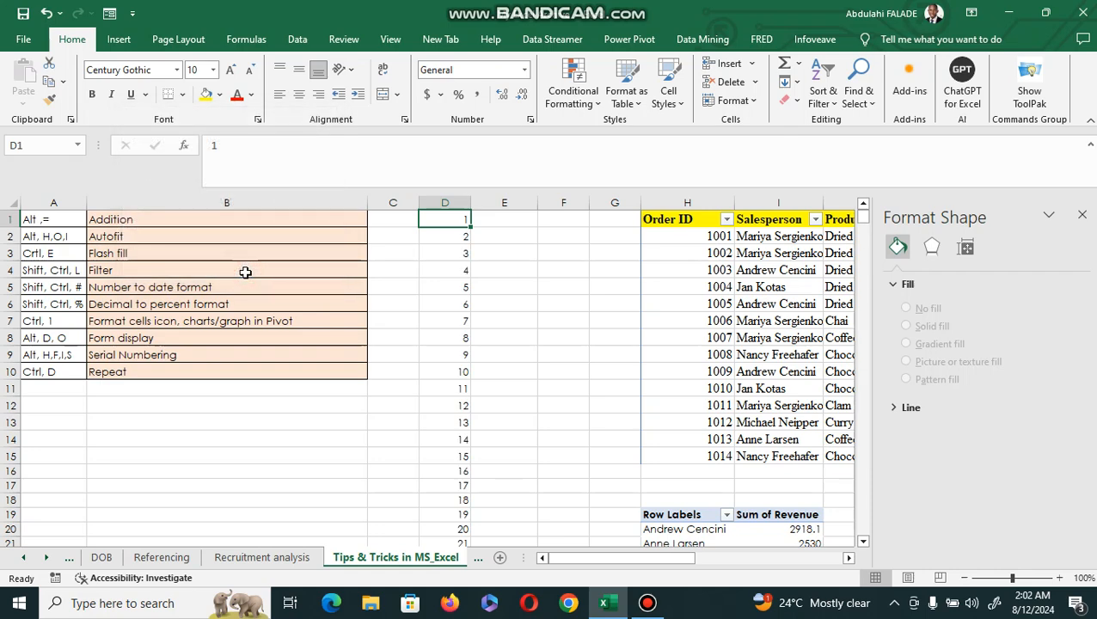
pyautogui.hotkey('ctrl', 'Down')
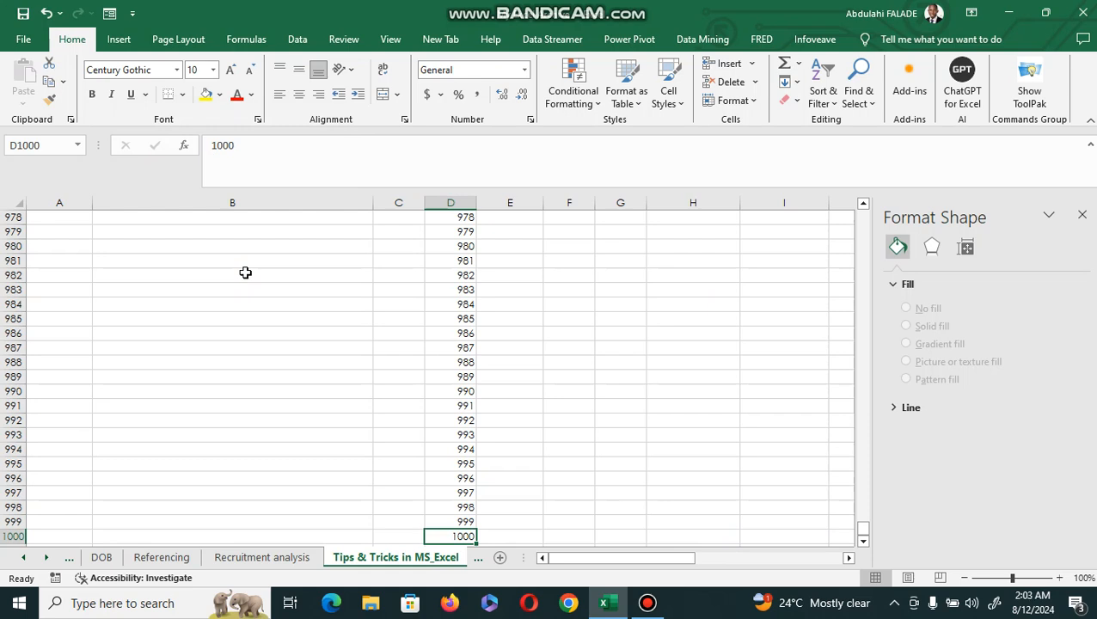
pyautogui.hotkey('ctrl', 'Up')
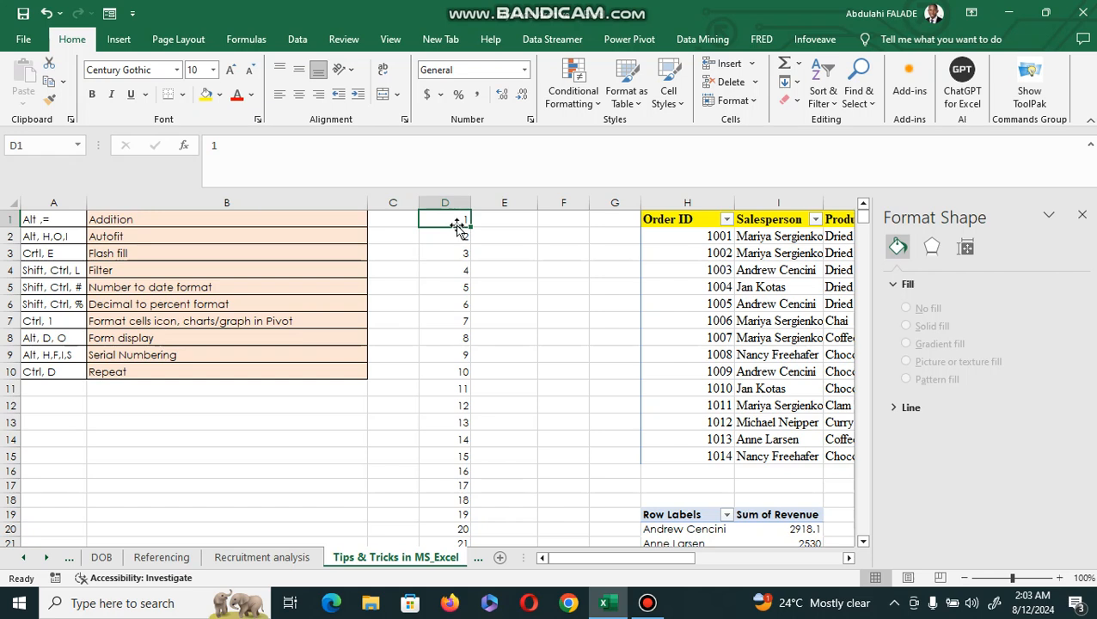
# Undo the last series fill in column D and keep the starting cell D1 selected
pyautogui.hotkey('ctrl', 'z')
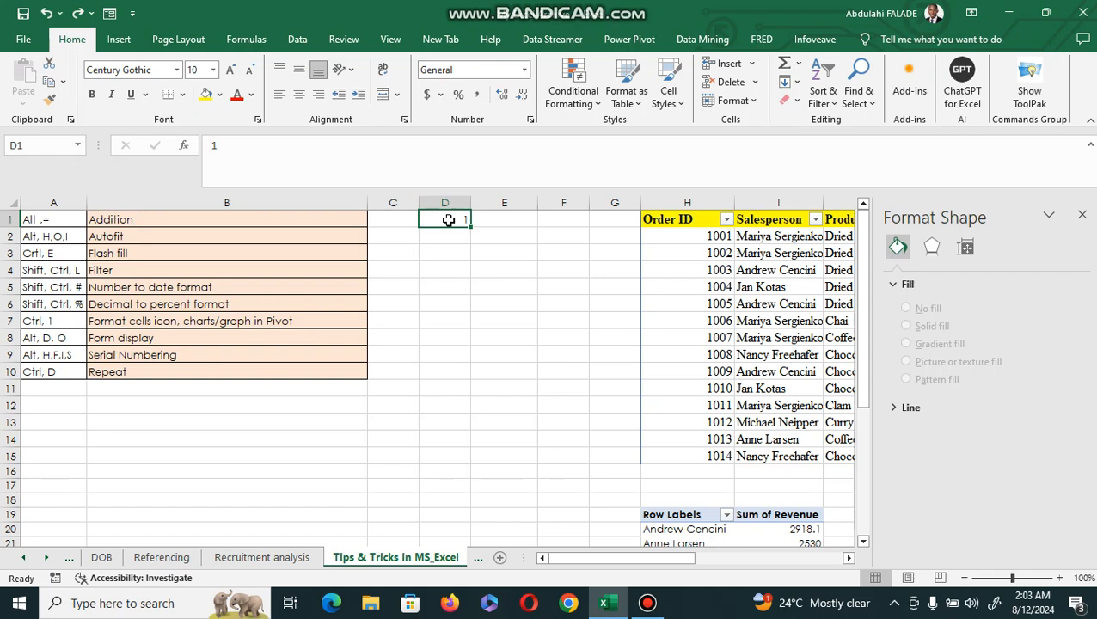
pyautogui.press('alt')
pyautogui.press('h')
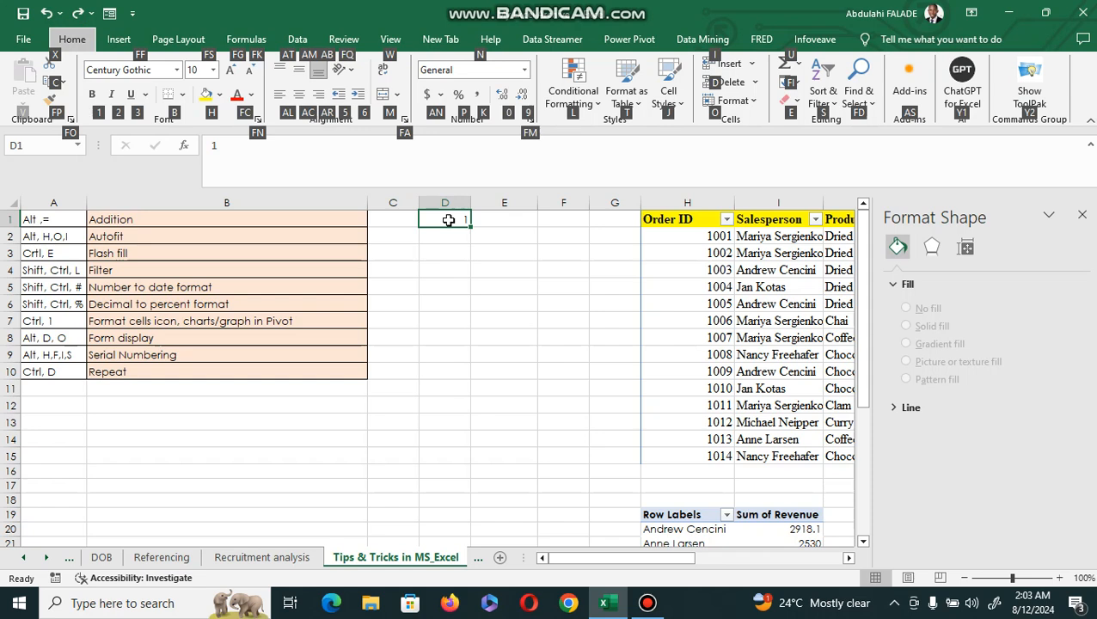
pyautogui.click(445, 257)
pyautogui.click(440, 222)
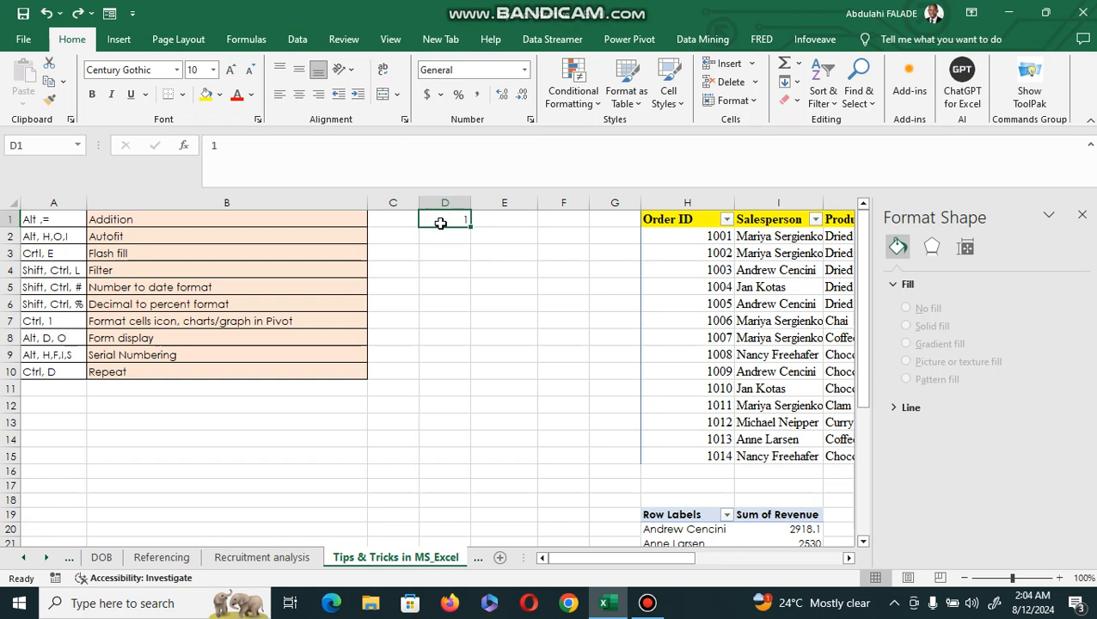
# Try a linear series fill along the row from D1 with a stop value of 1000, and undo it
pyautogui.press('alt')
pyautogui.press('h')
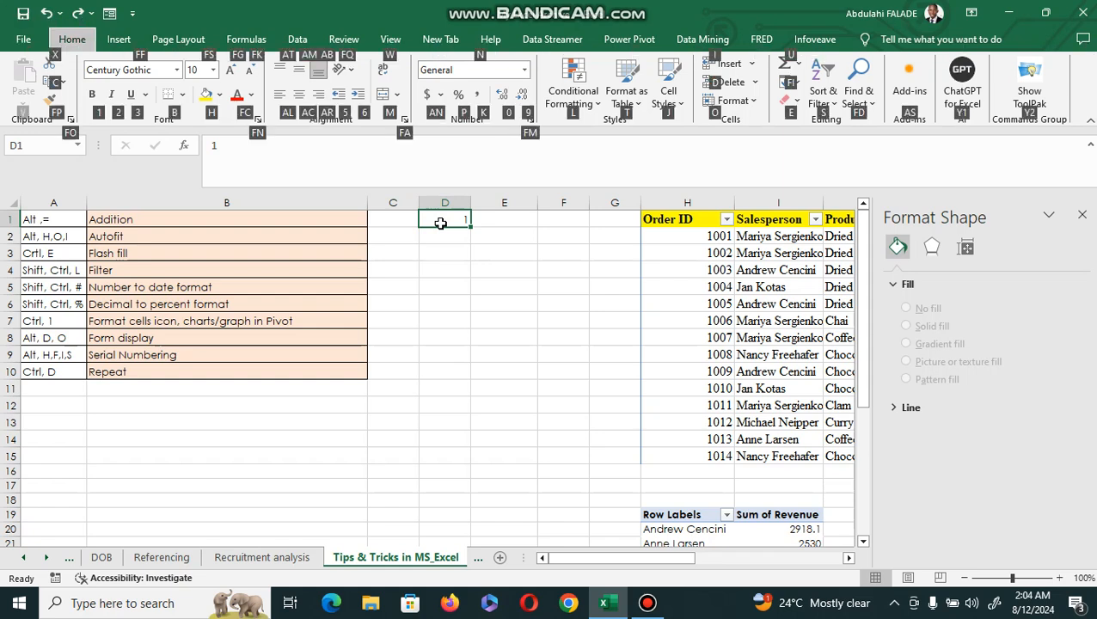
pyautogui.press('f')
pyautogui.press('i')
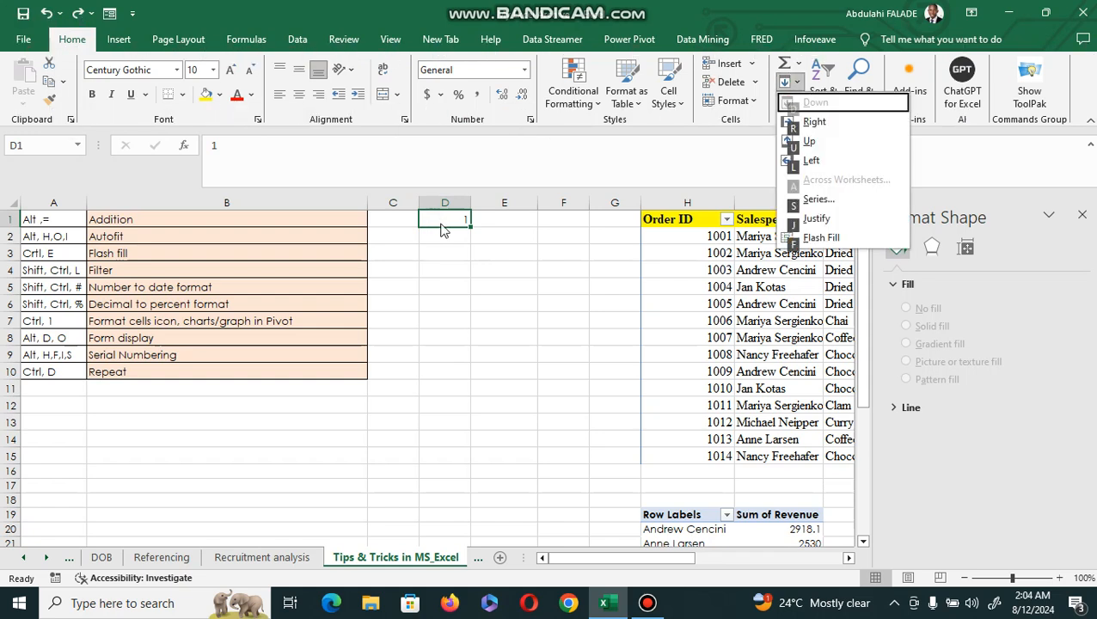
pyautogui.press('s')
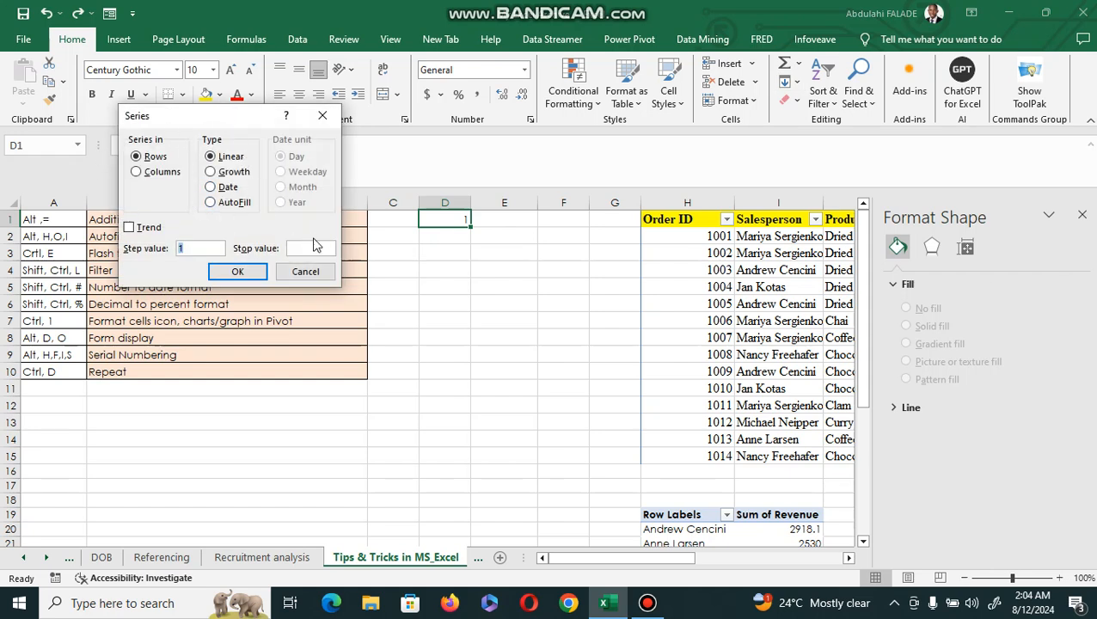
pyautogui.click(303, 247)
pyautogui.write('1000')
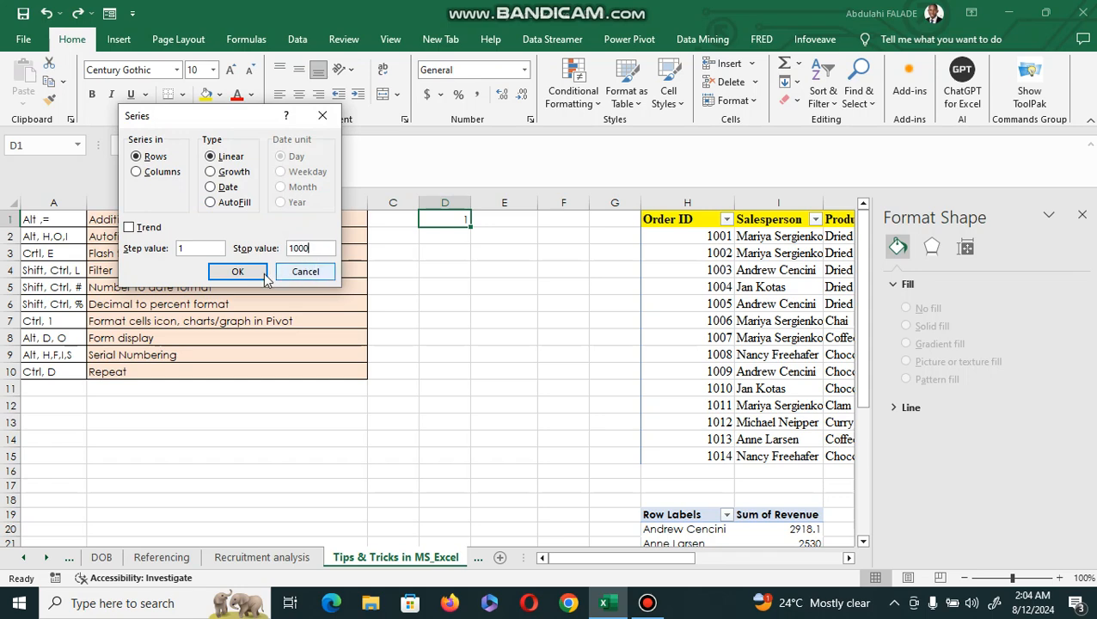
pyautogui.click(243, 272)
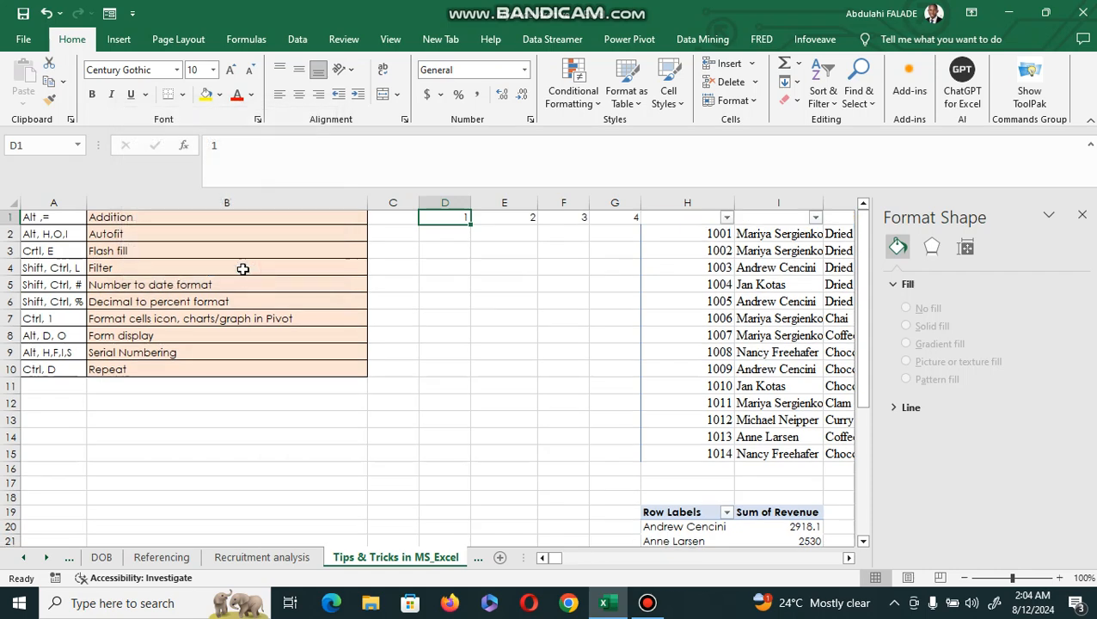
pyautogui.hotkey('ctrl', 'z')
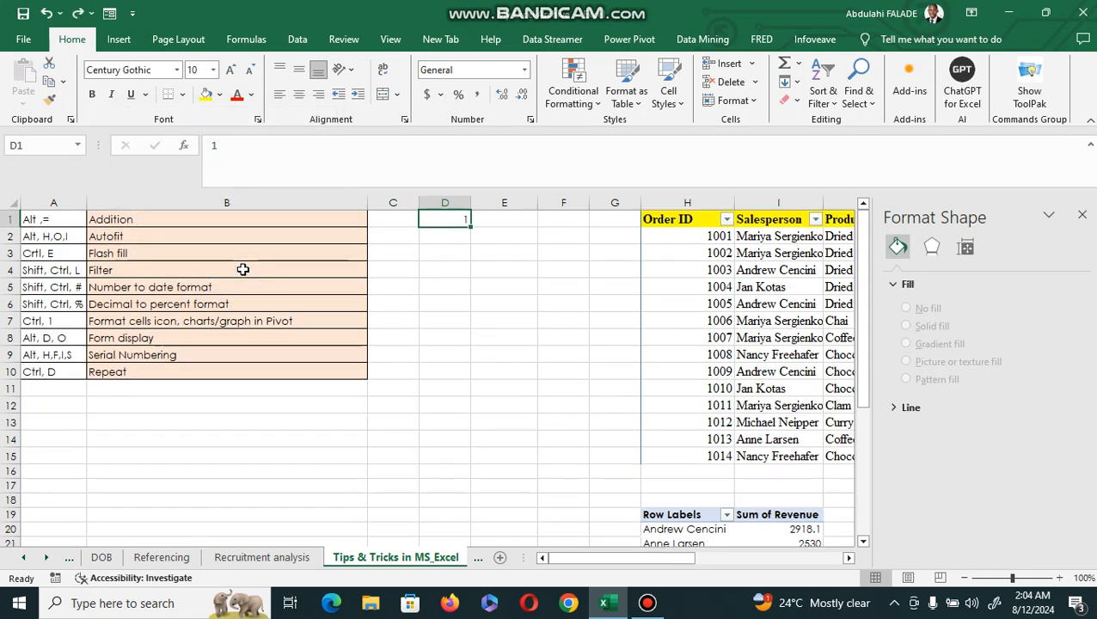
# Fill a linear series in columns from D1 with a step value of 1 and a stop value of 1000
pyautogui.press('alt')
pyautogui.press('h')
pyautogui.press('f')
pyautogui.press('i')
pyautogui.press('s')
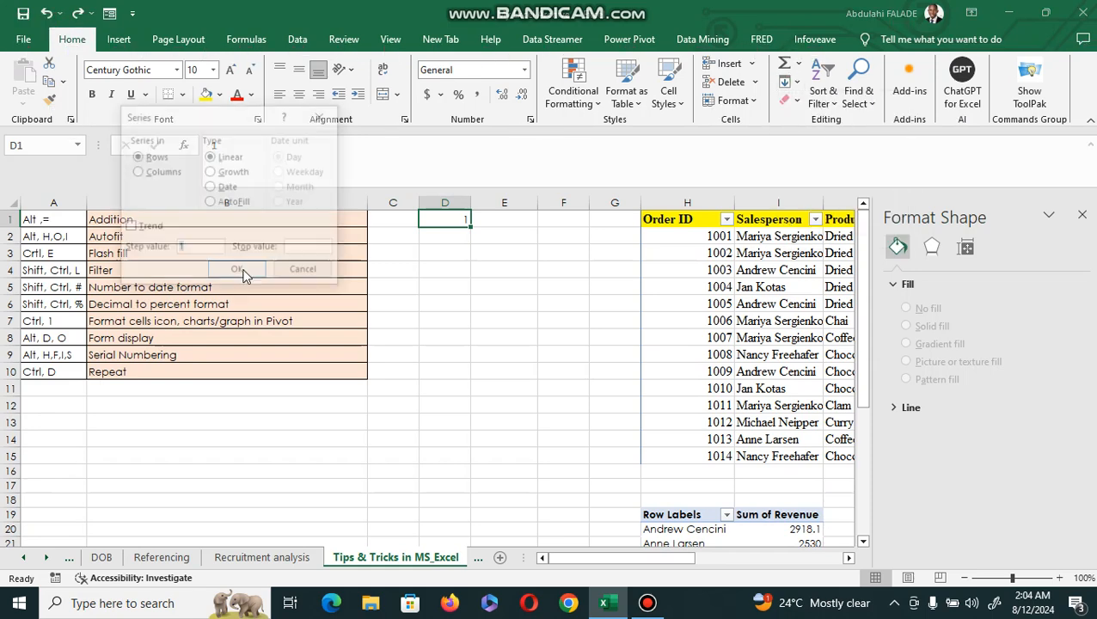
pyautogui.click(137, 171)
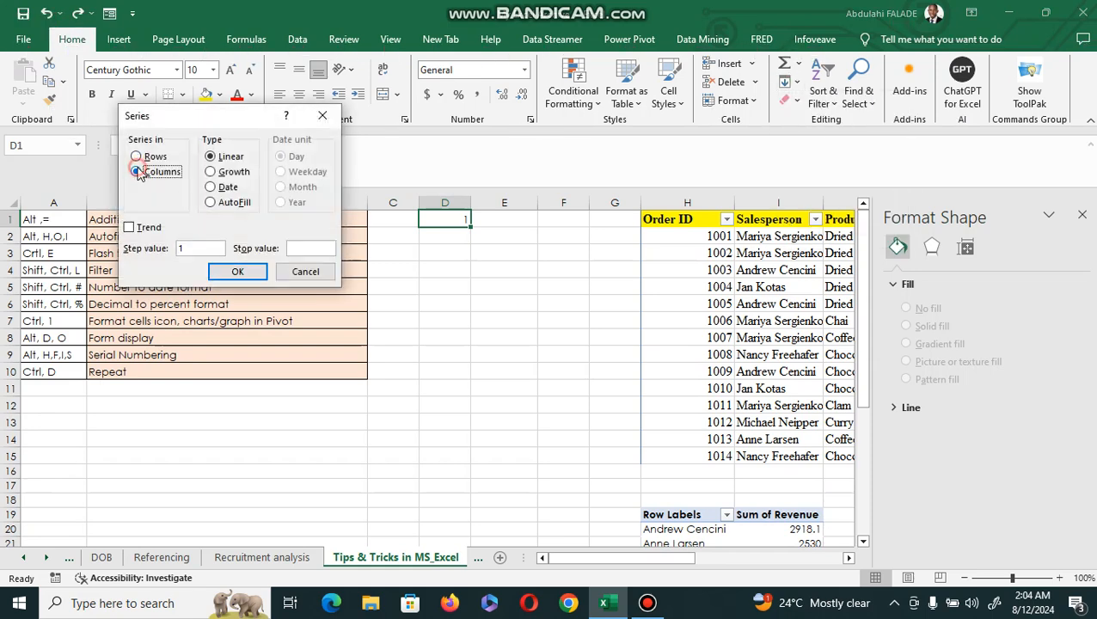
pyautogui.click(294, 250)
pyautogui.write('1000')
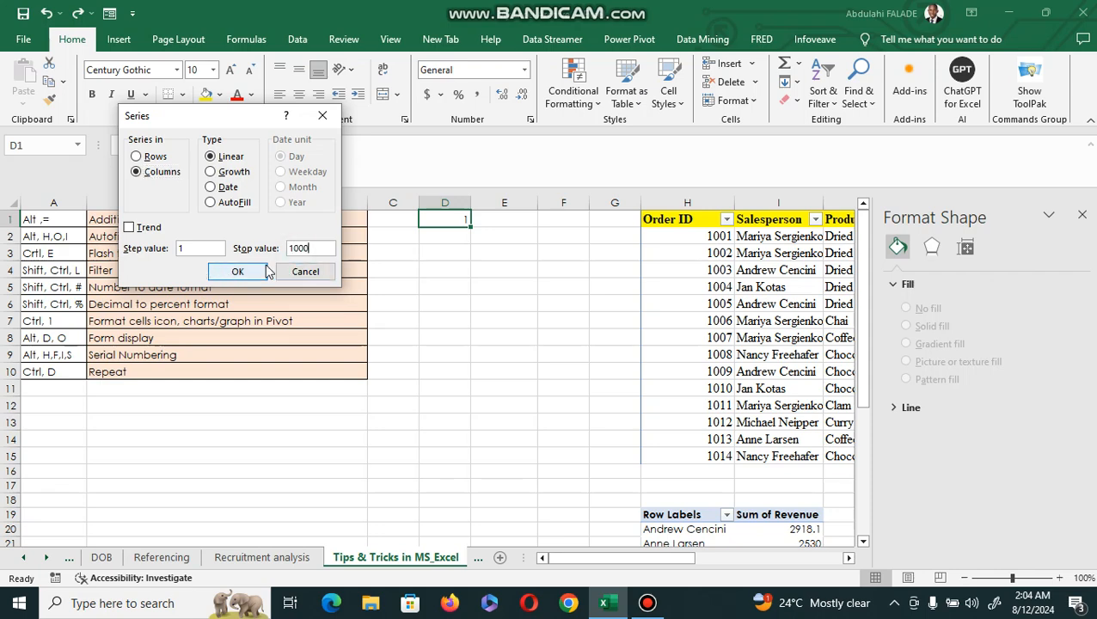
pyautogui.click(255, 272)
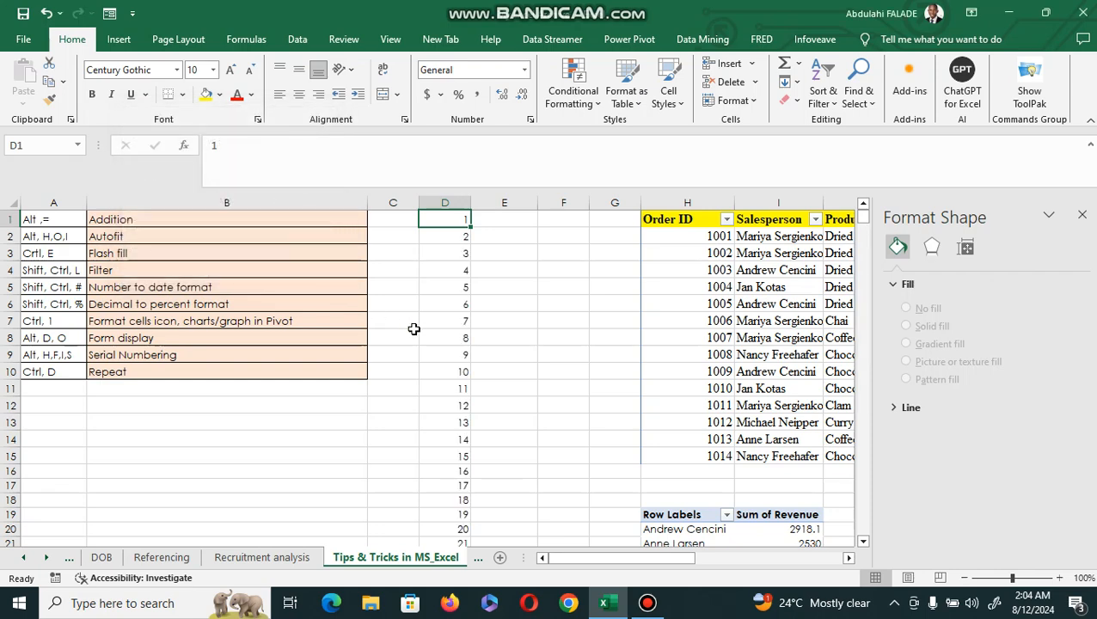
# Check the end of the serial numbers in column D, and look across row 1 at the order table and shortcut list
pyautogui.hotkey('ctrl', 'Down')
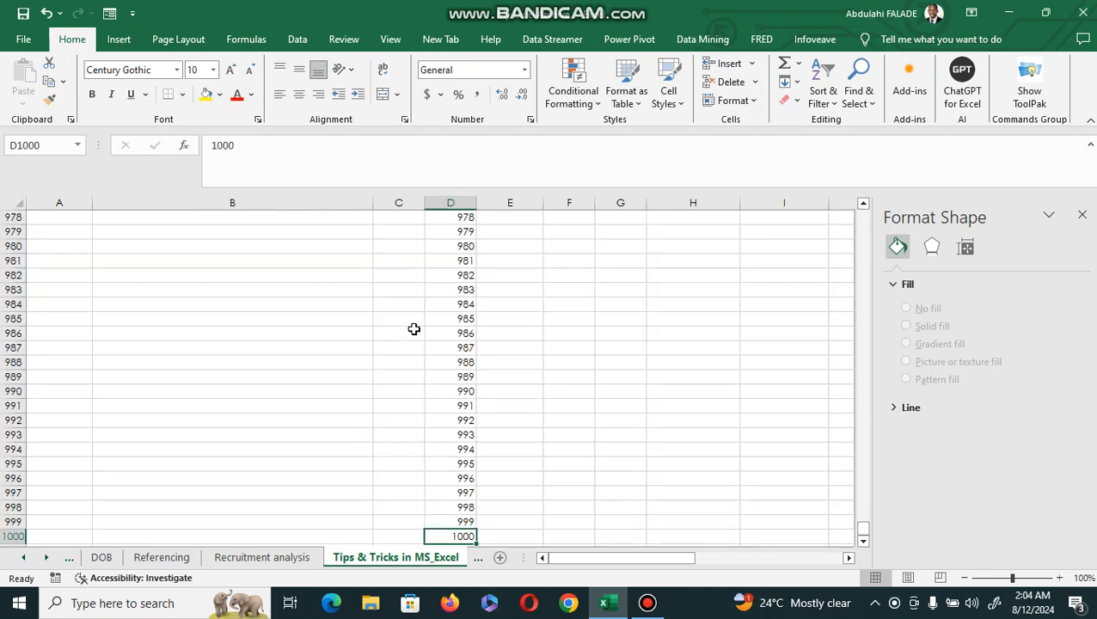
pyautogui.hotkey('ctrl', 'Up')
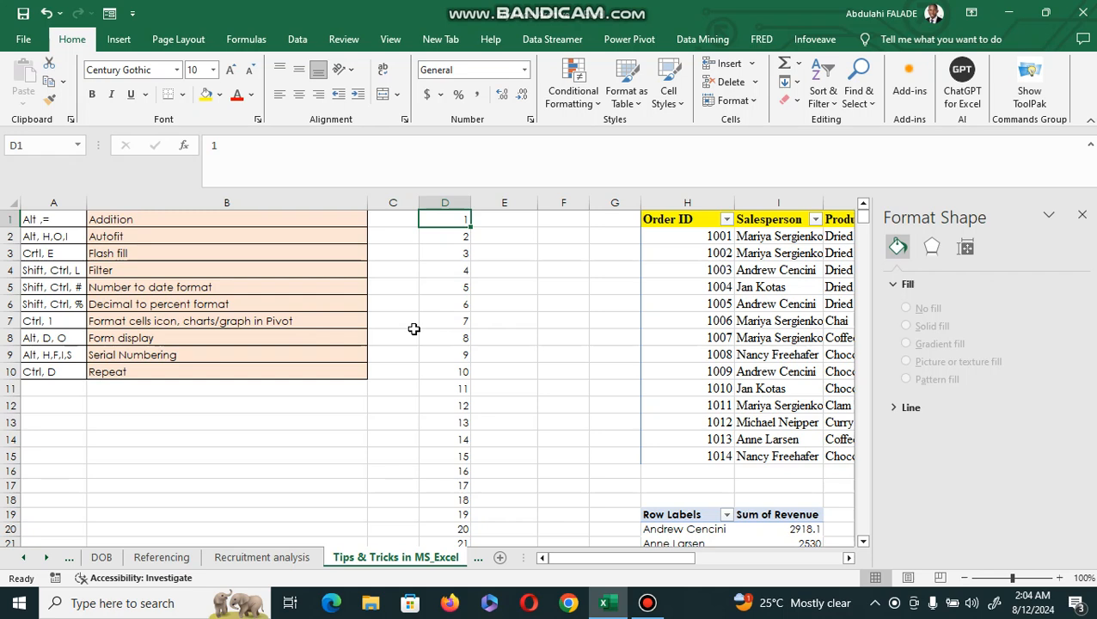
pyautogui.press('Right')
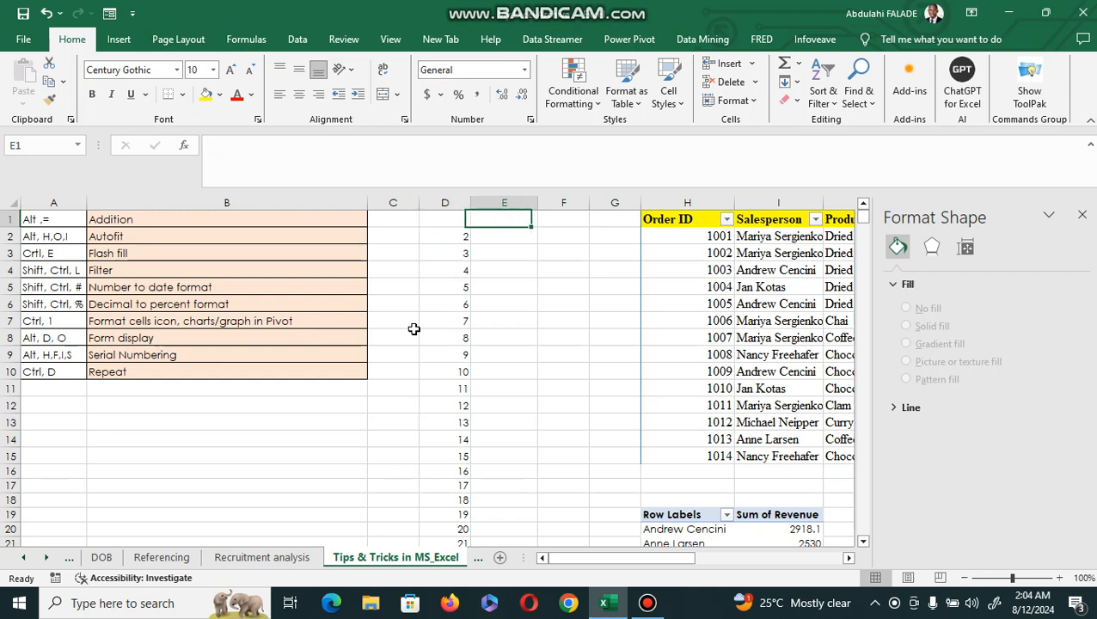
pyautogui.press('Right')
pyautogui.press('Right')
pyautogui.press('Right')
pyautogui.press('Right')
pyautogui.press('Right')
pyautogui.press('Right')
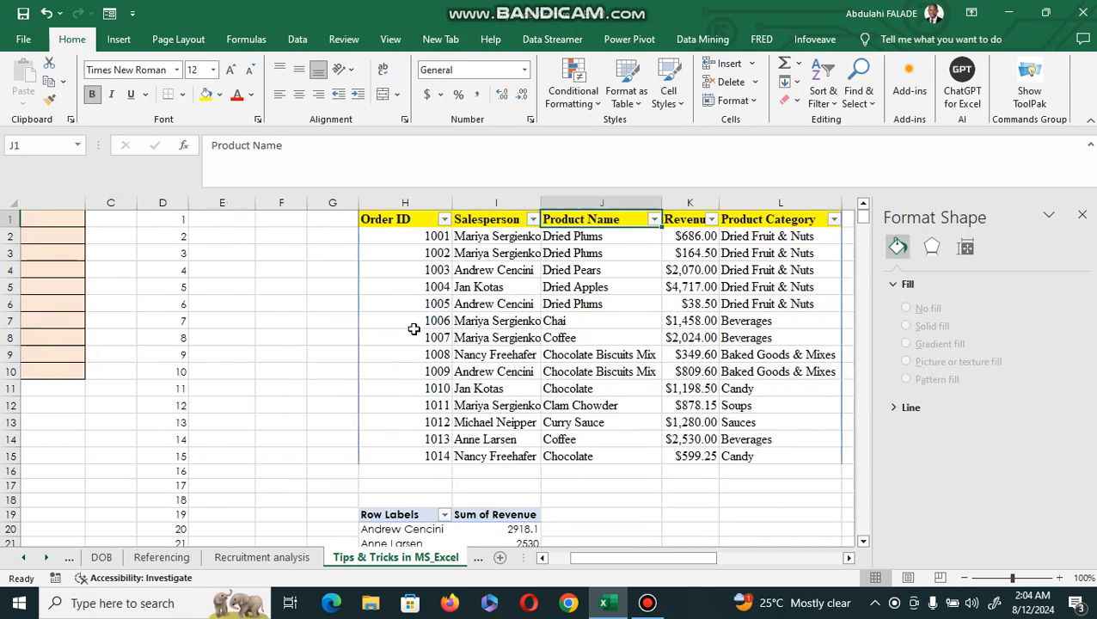
pyautogui.press('Left')
pyautogui.press('Left')
pyautogui.press('Left')
pyautogui.press('Left')
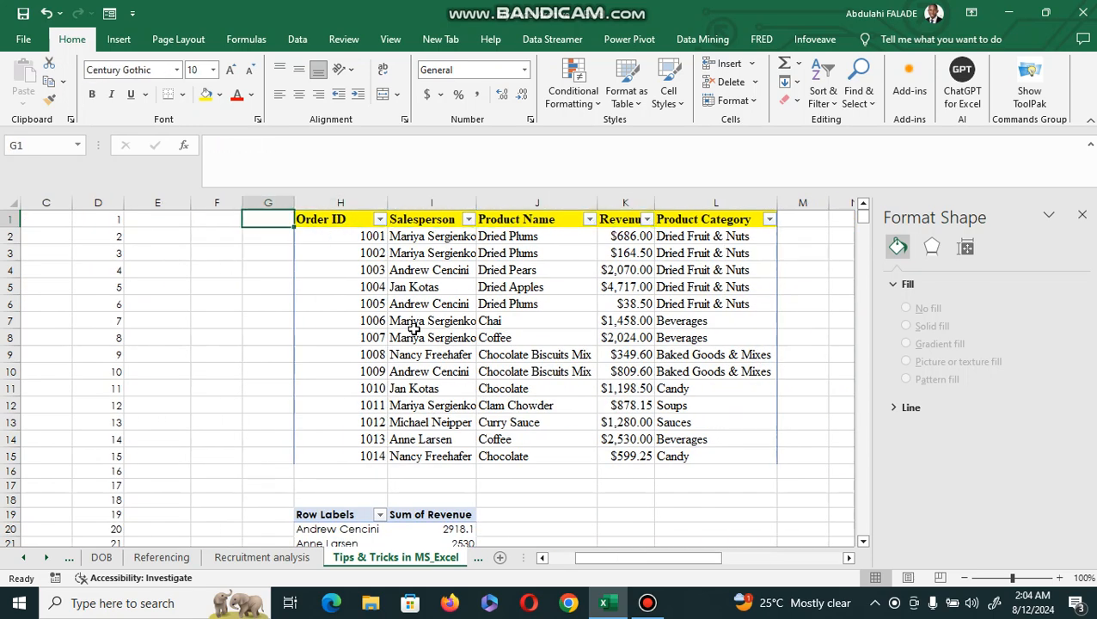
pyautogui.press('Left')
pyautogui.press('Left')
pyautogui.press('Left')
pyautogui.press('Left')
pyautogui.press('Left')
pyautogui.press('Left')
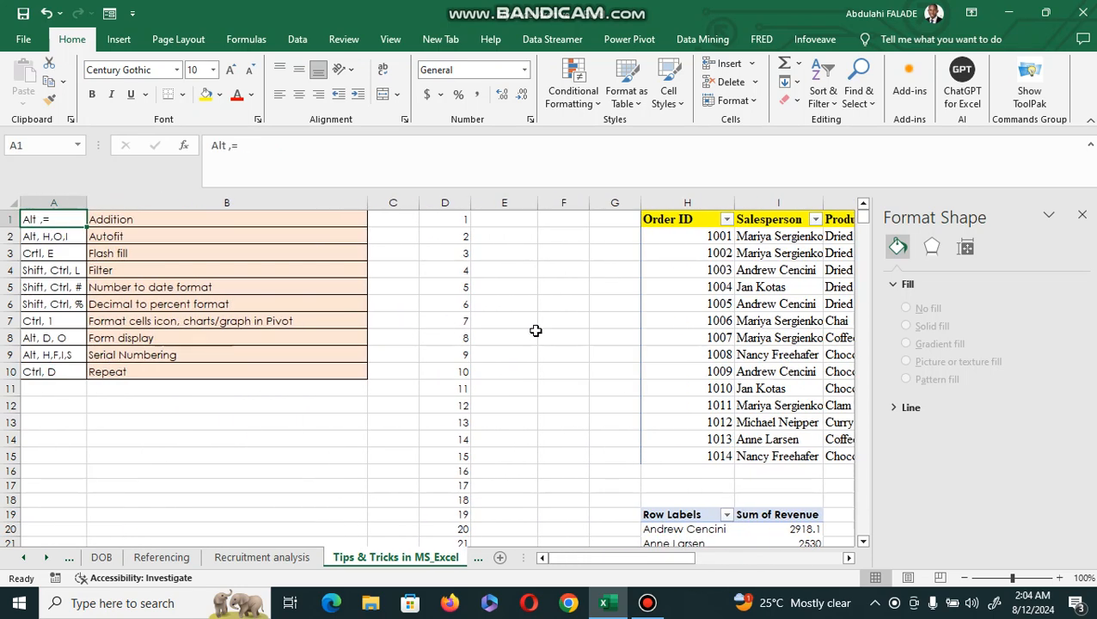
# Fill the range E2:F9 with the formula =RANDBETWEEN(12,30) in one entry
pyautogui.moveTo(512, 237); pyautogui.dragTo(540, 358)
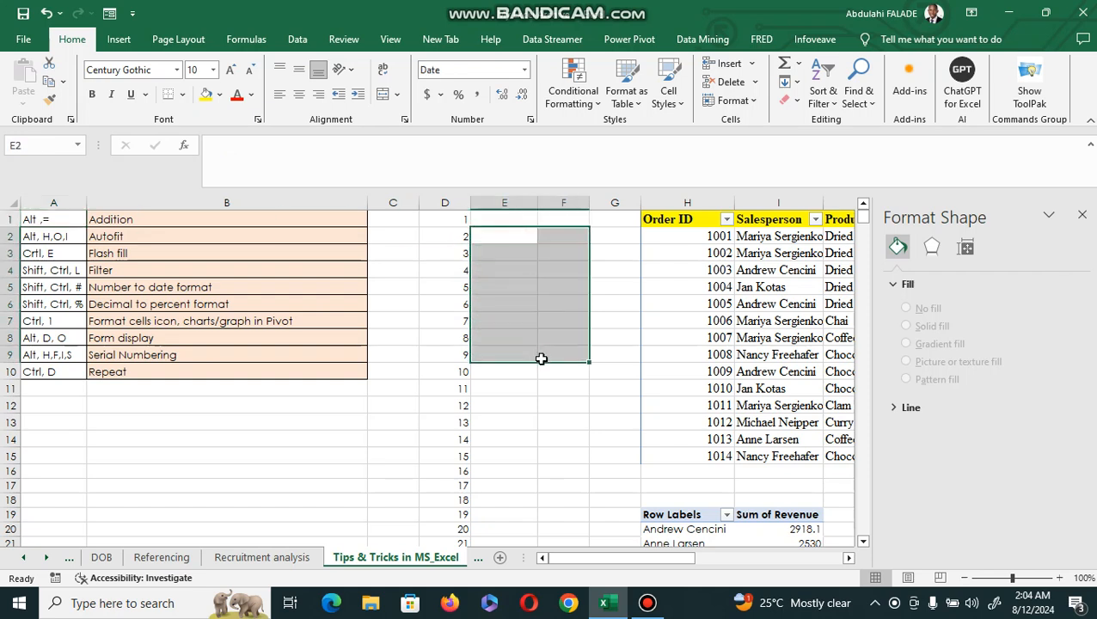
pyautogui.write('=rand')
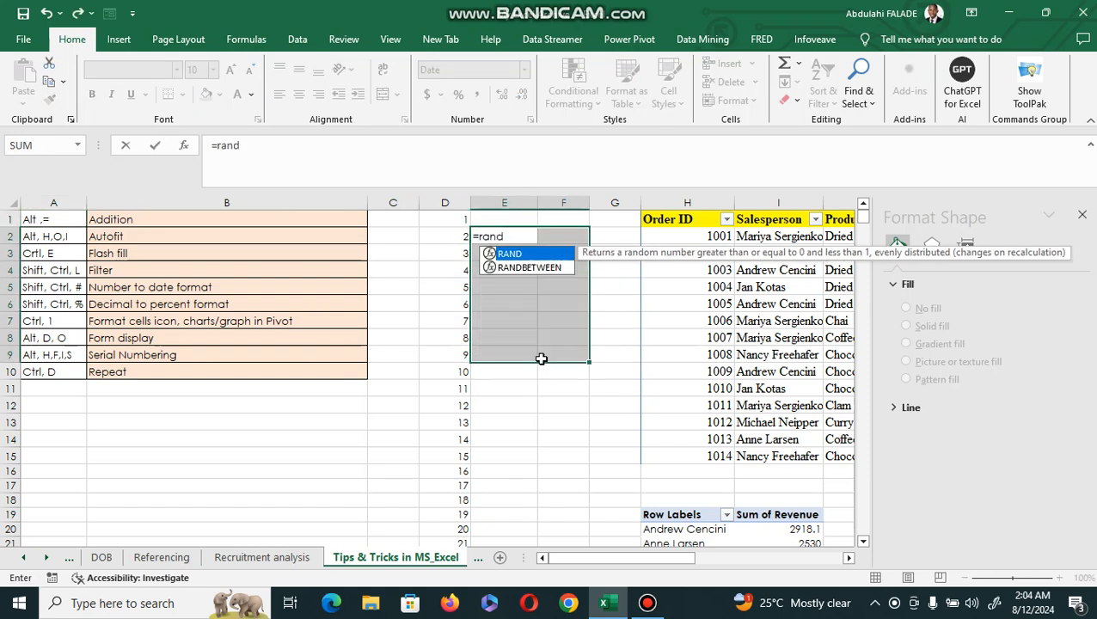
pyautogui.doubleClick(532, 267)
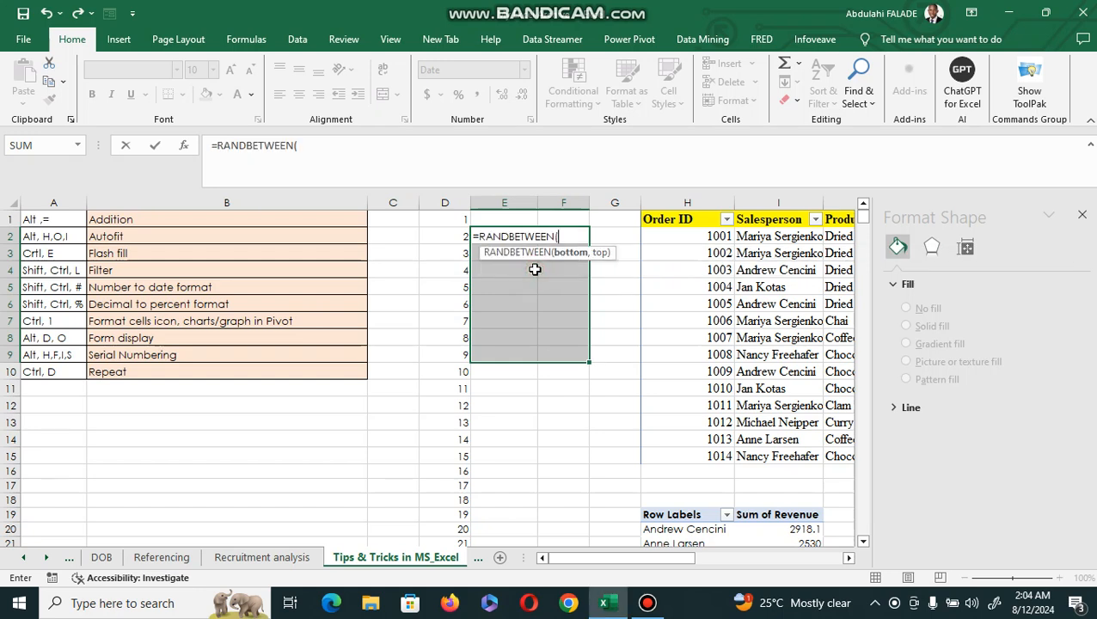
pyautogui.write('12,30')
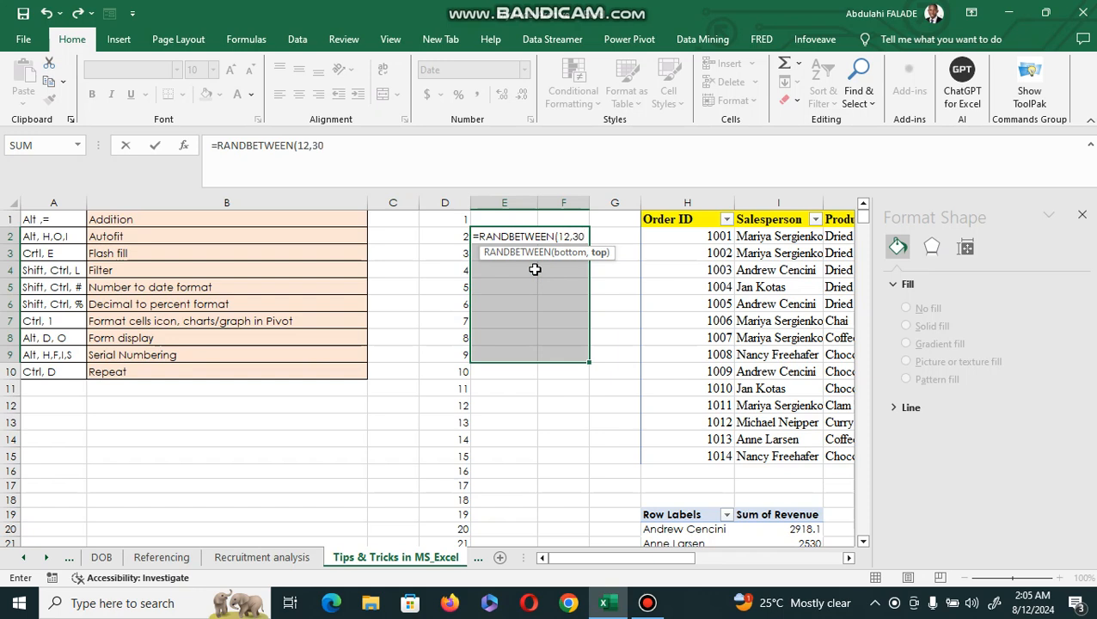
pyautogui.write(')')
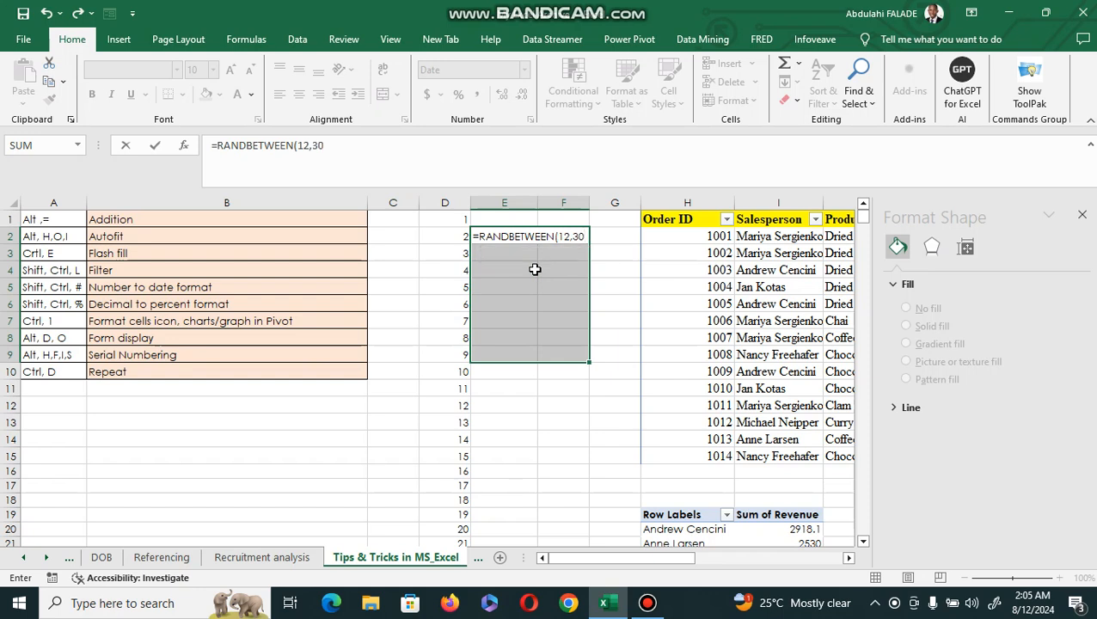
pyautogui.hotkey('ctrl', 'Return')
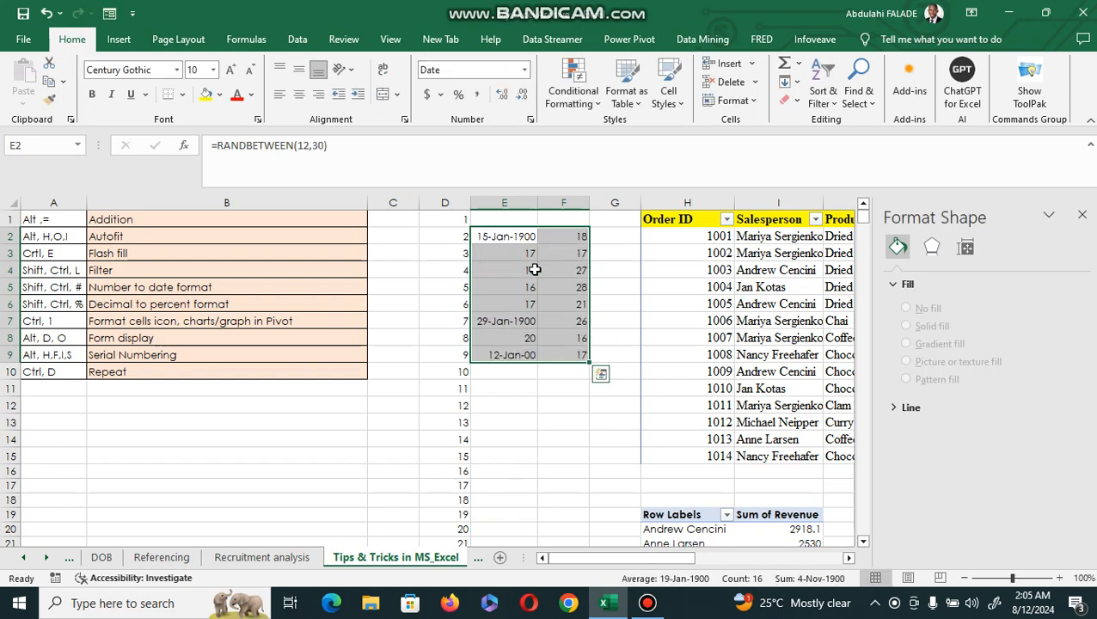
# Set the number format of cells E2:E9 to General
pyautogui.moveTo(516, 243); pyautogui.dragTo(486, 356)
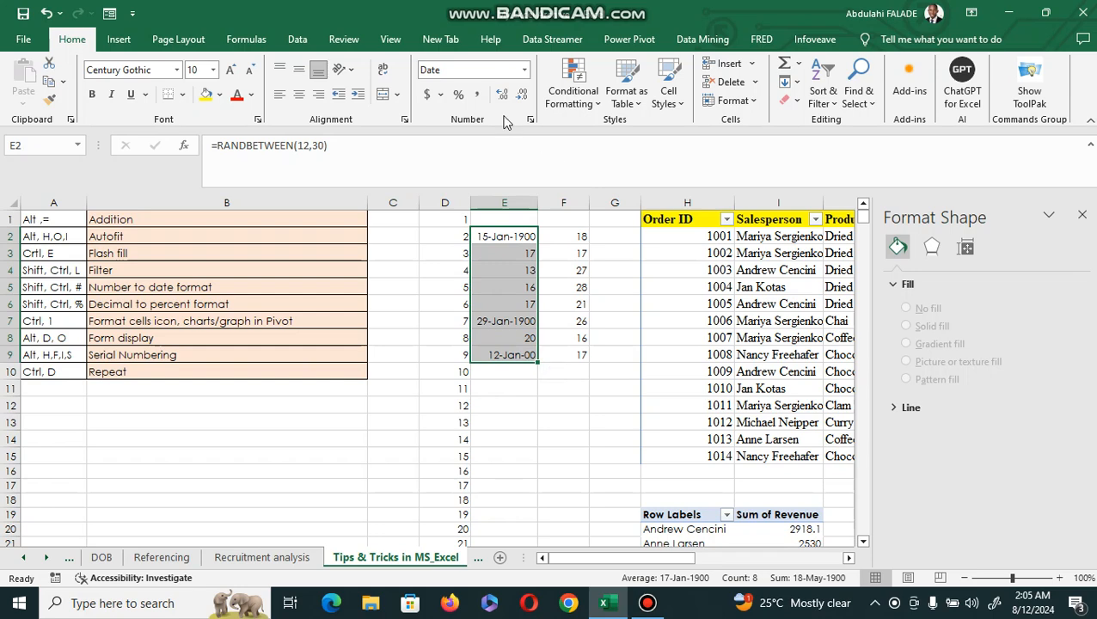
pyautogui.click(523, 71)
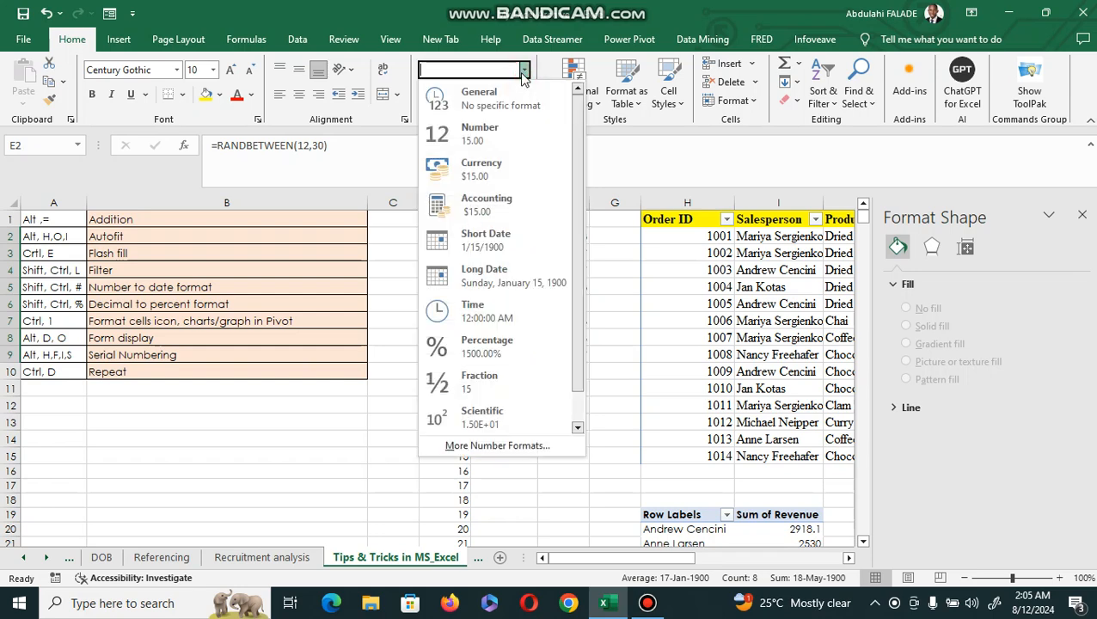
pyautogui.click(490, 103)
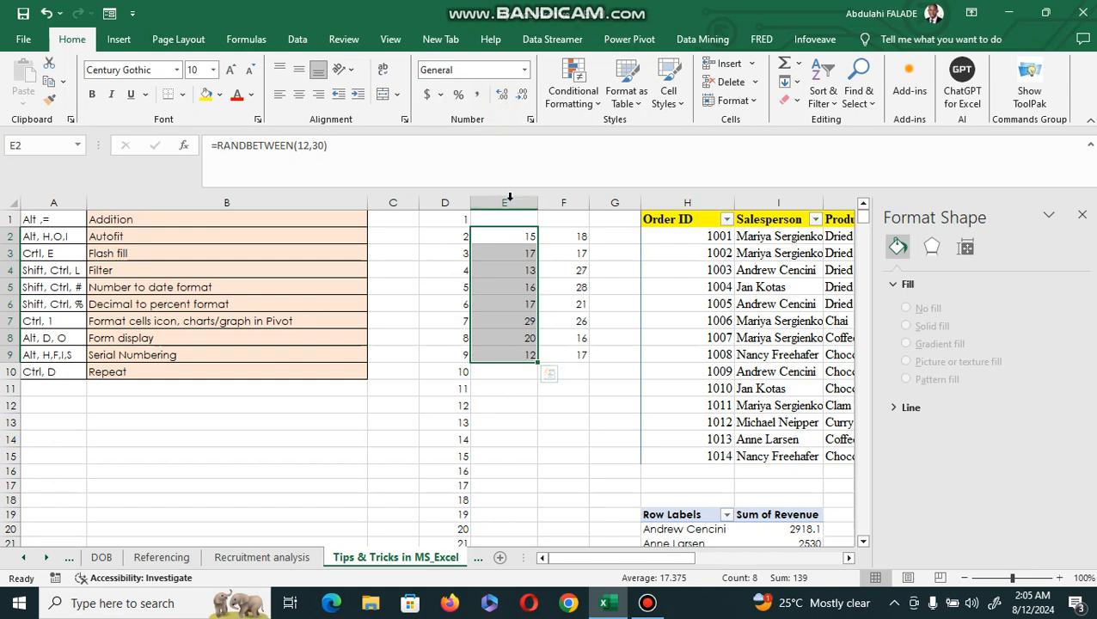
# Copy the random numbers in E2:F9 and paste them over the same range as static values
pyautogui.moveTo(512, 236); pyautogui.dragTo(548, 347)
pyautogui.rightClick(548, 347)
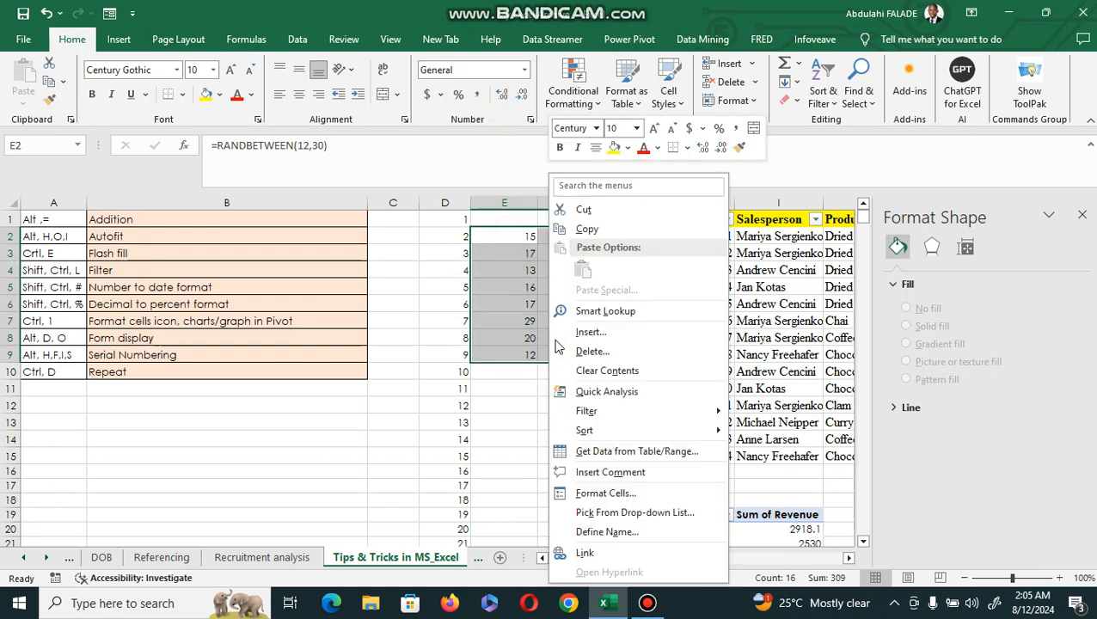
pyautogui.click(584, 227)
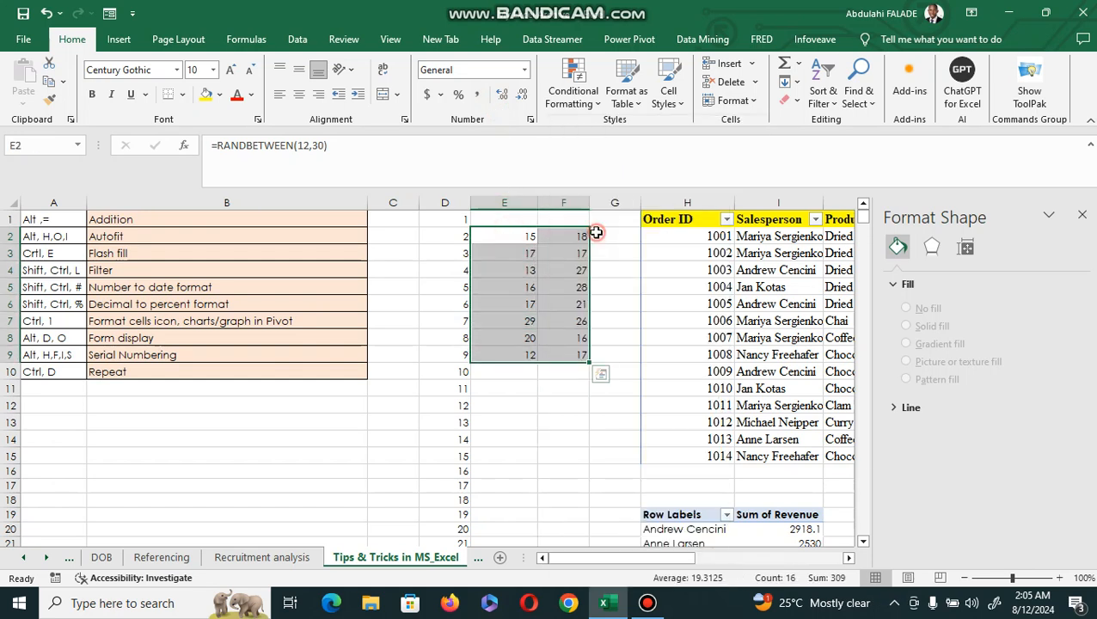
pyautogui.rightClick(545, 277)
pyautogui.click(603, 269)
pyautogui.click(504, 306)
# Enter the formula =E2*F2 in cell G2 and repeat it down through G9
pyautogui.click(626, 232)
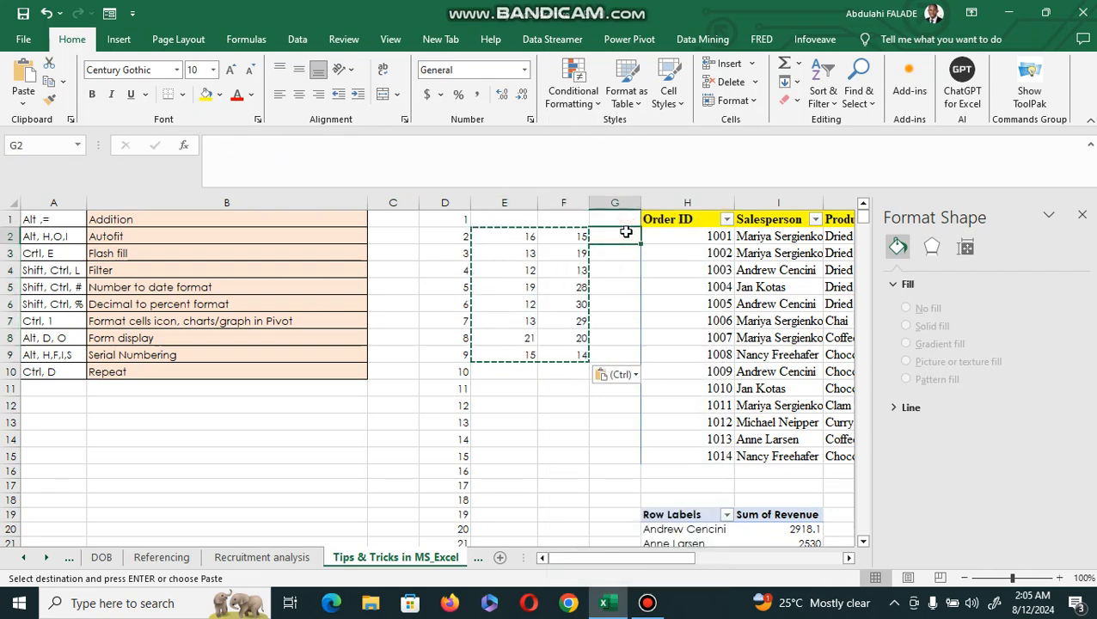
pyautogui.write('=')
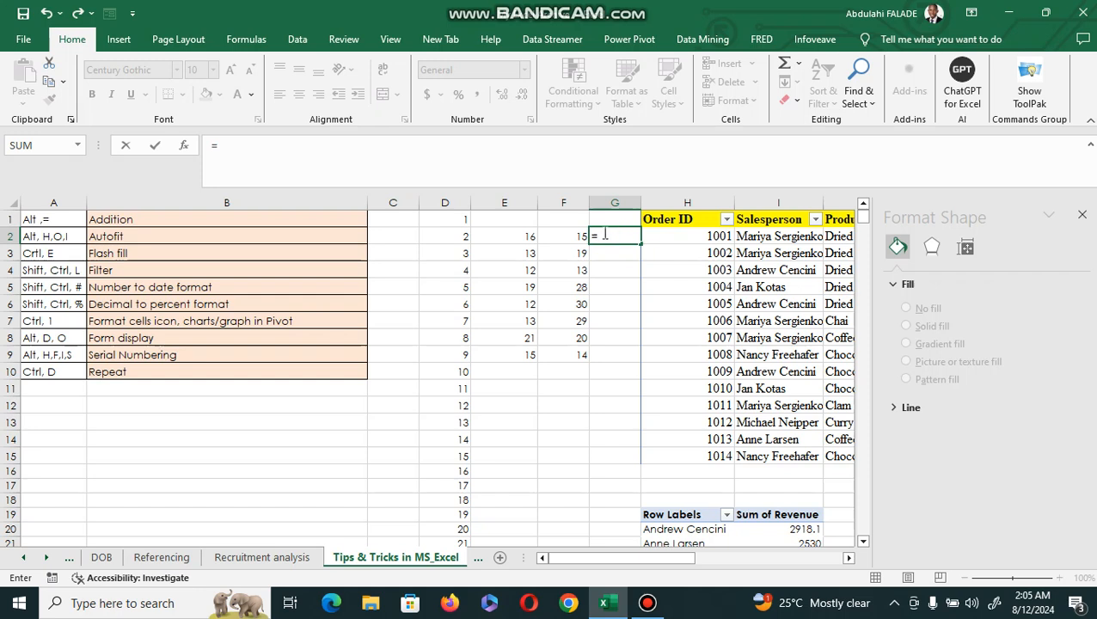
pyautogui.click(522, 234)
pyautogui.write('*')
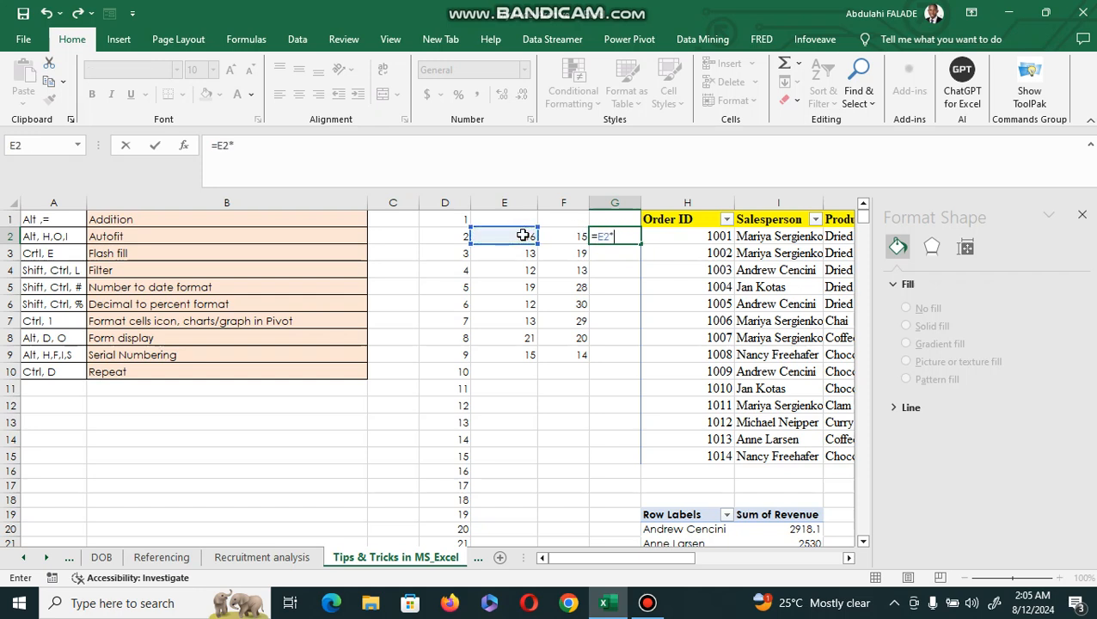
pyautogui.click(557, 235)
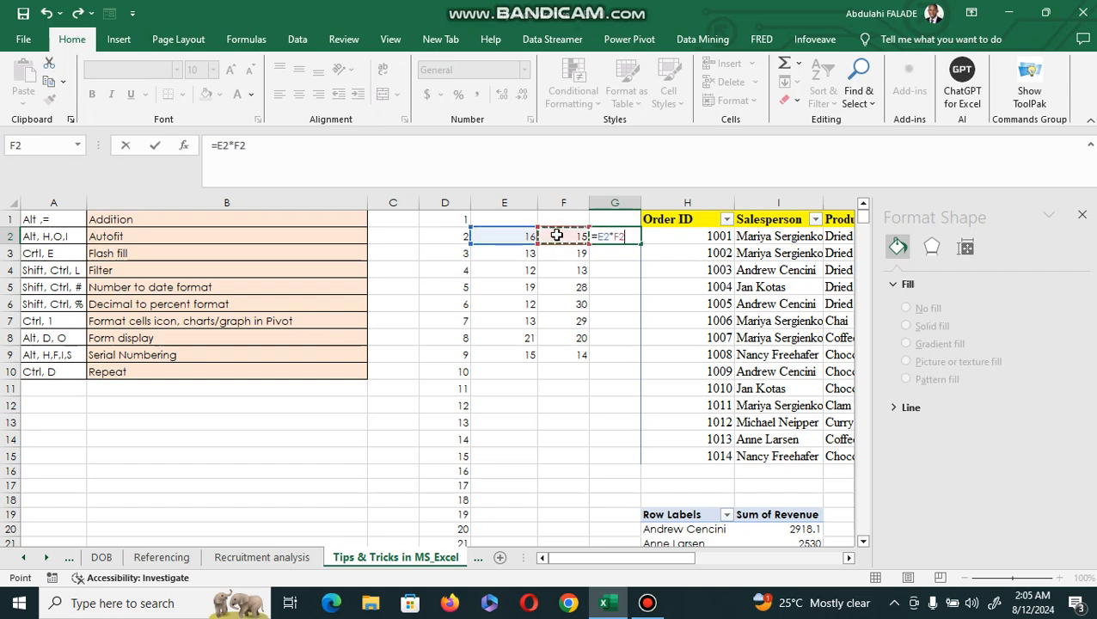
pyautogui.press('Return')
pyautogui.moveTo(616, 235); pyautogui.dragTo(611, 354)
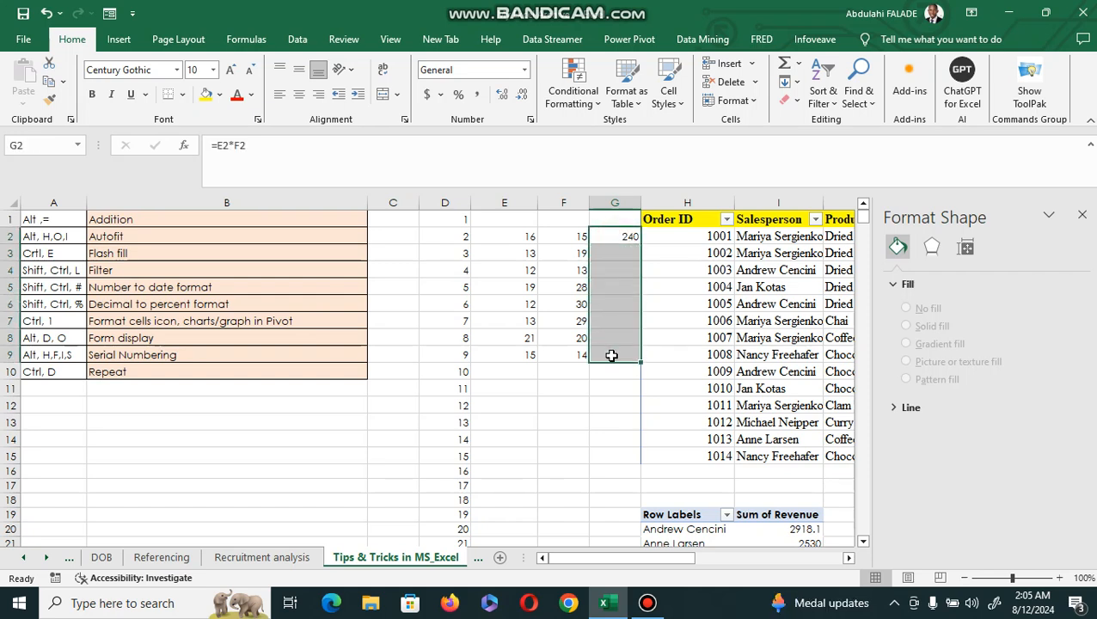
pyautogui.hotkey('ctrl', 'd')
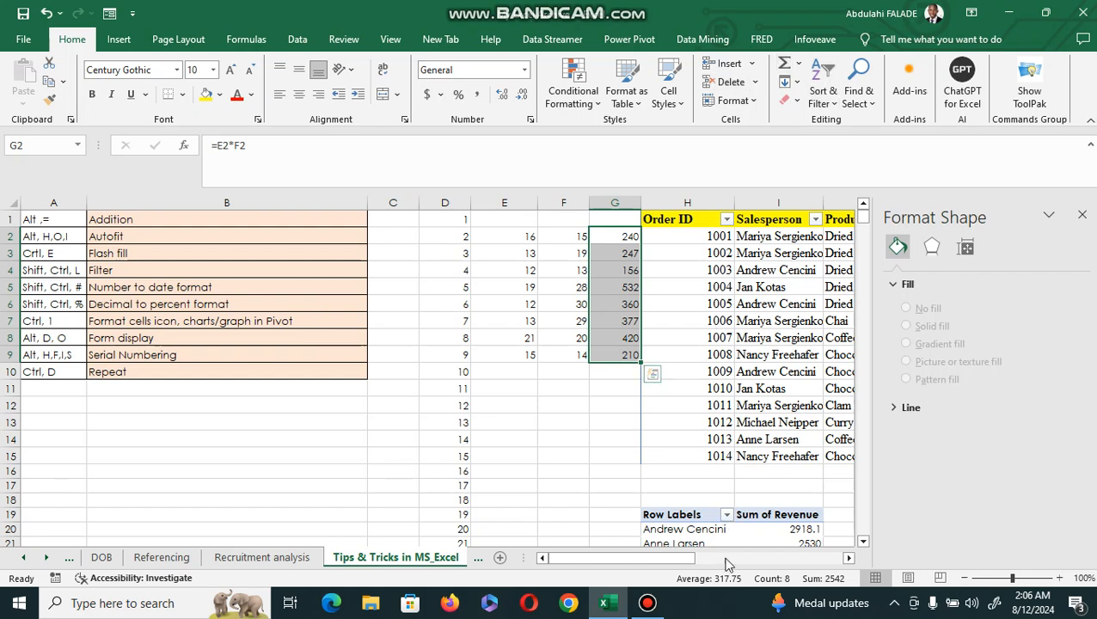
pyautogui.click(644, 606)
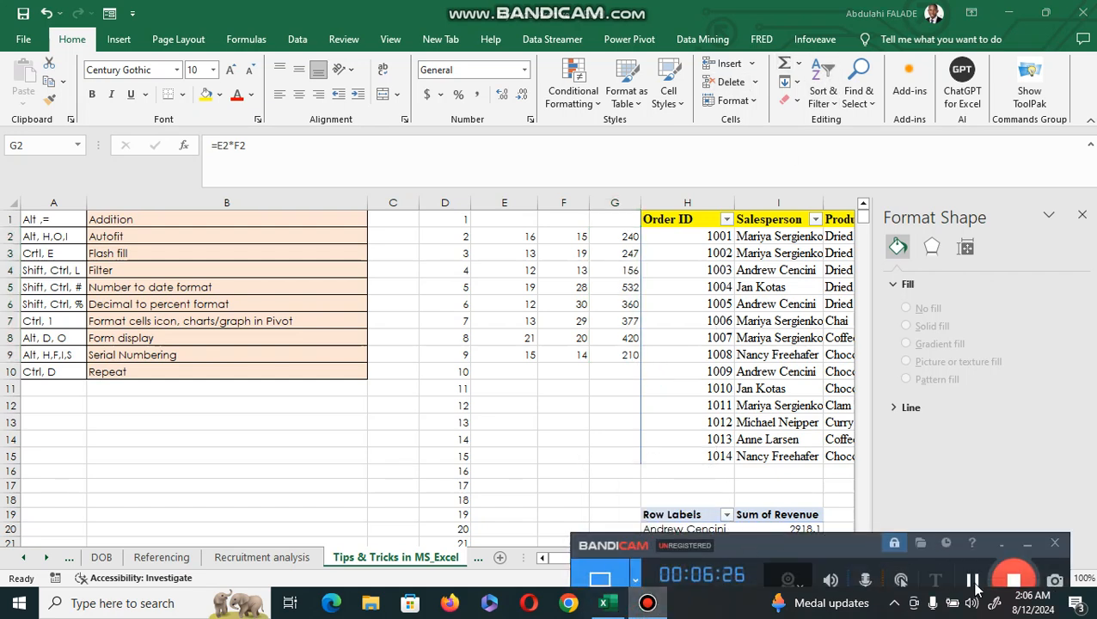